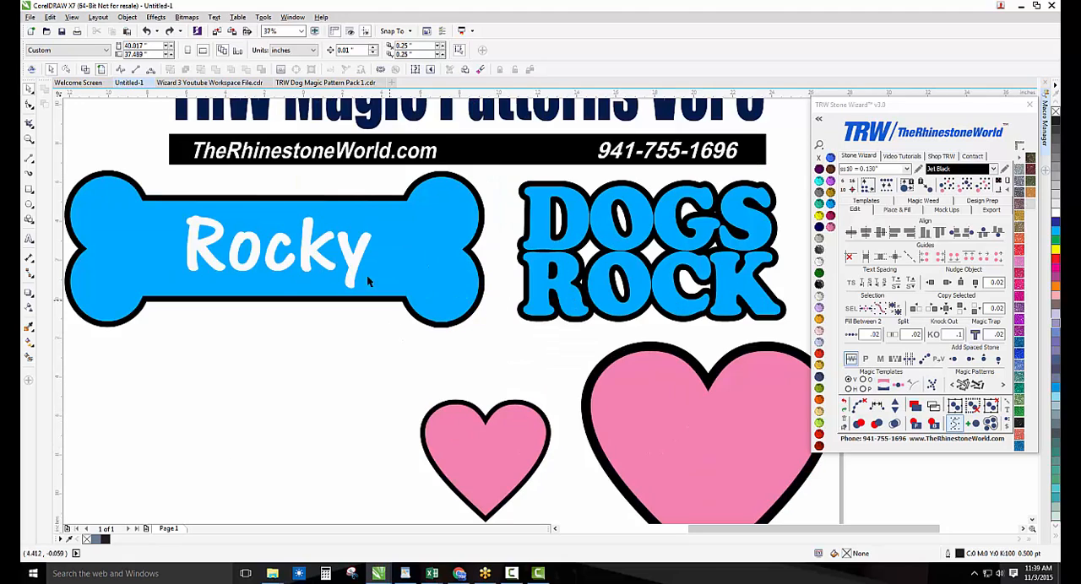
Move the white Rocky text and the blue bone off their backings, and undo both moves
{"action": "left_click", "coordinate": [301, 249]}
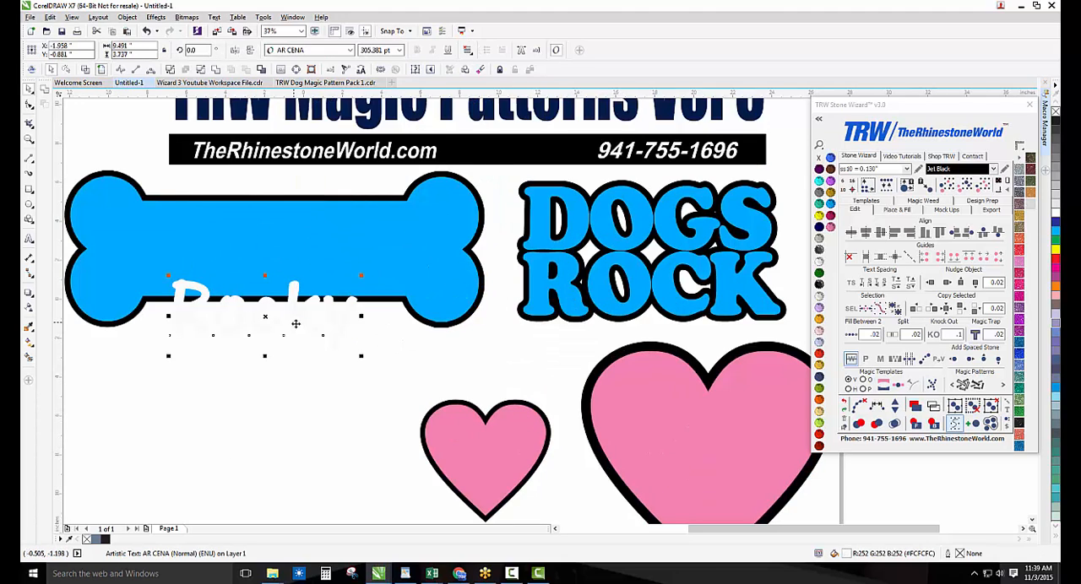
{"action": "left_click_drag", "start_coordinate": [356, 271], "coordinate": [320, 339]}
{"action": "left_click_drag", "start_coordinate": [411, 267], "coordinate": [382, 350]}
{"action": "key", "text": "ctrl+z"}
Move the DOGS ROCK lettering and both pink hearts off their black backings, undoing each move
{"action": "key", "text": "ctrl+z"}
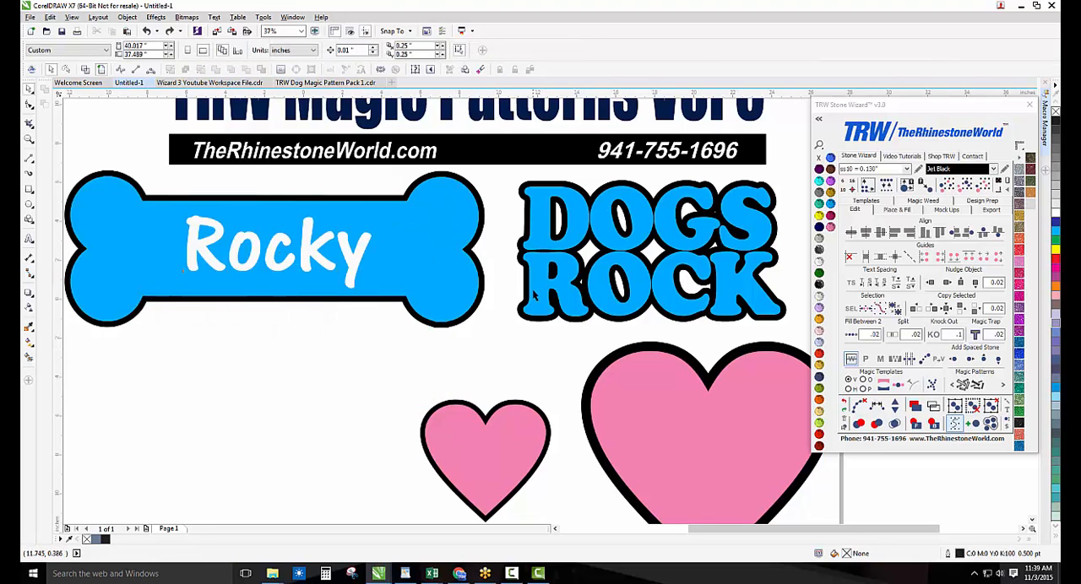
{"action": "left_click_drag", "start_coordinate": [533, 292], "coordinate": [473, 365]}
{"action": "key", "text": "ctrl+z"}
{"action": "left_click_drag", "start_coordinate": [512, 426], "coordinate": [405, 388]}
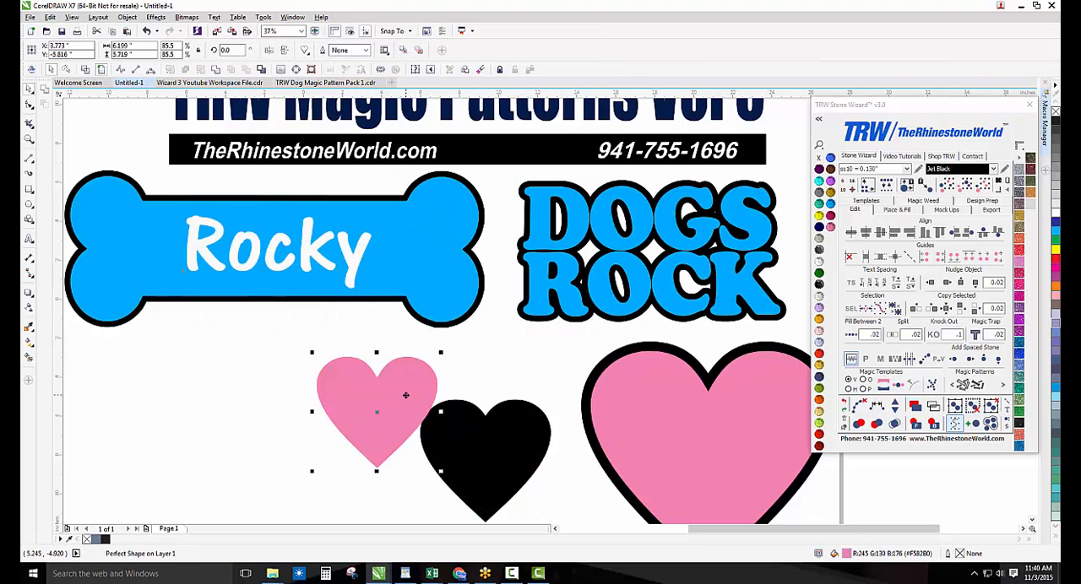
{"action": "key", "text": "ctrl+z"}
{"action": "left_click_drag", "start_coordinate": [682, 424], "coordinate": [615, 381]}
{"action": "key", "text": "ctrl+z"}
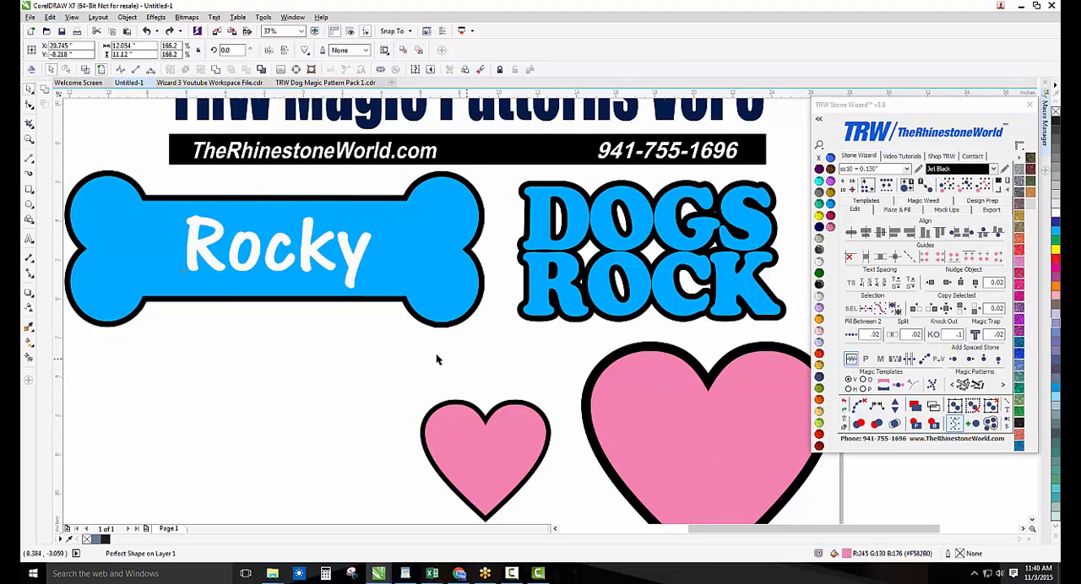
{"action": "left_click", "coordinate": [383, 346]}
{"action": "scroll", "coordinate": [383, 346], "scroll_direction": "down", "scroll_amount": 2}
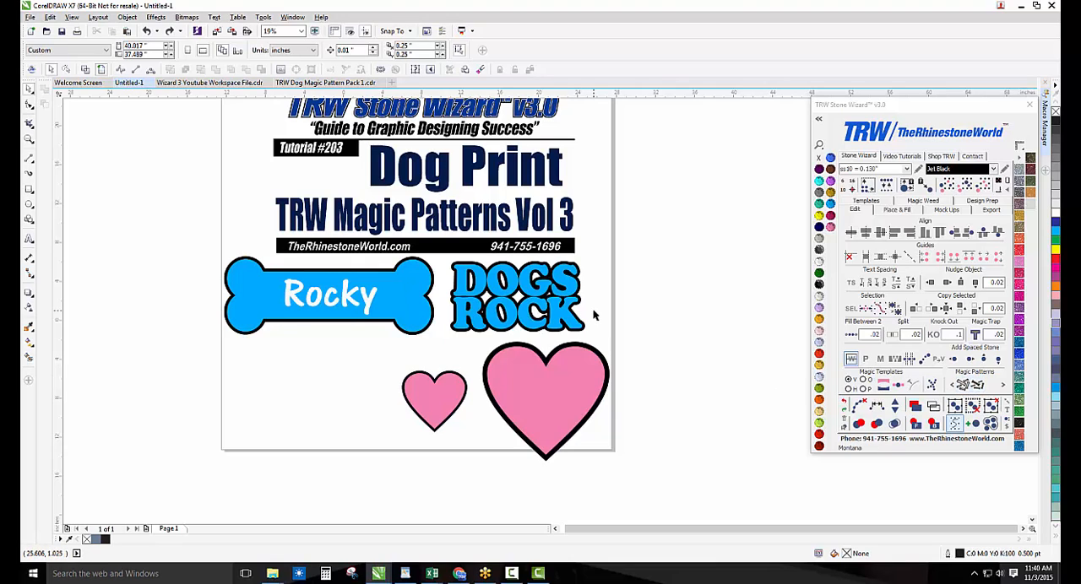
Expand the font section of the TRW Stone Wizard window
{"action": "left_click", "coordinate": [819, 119]}
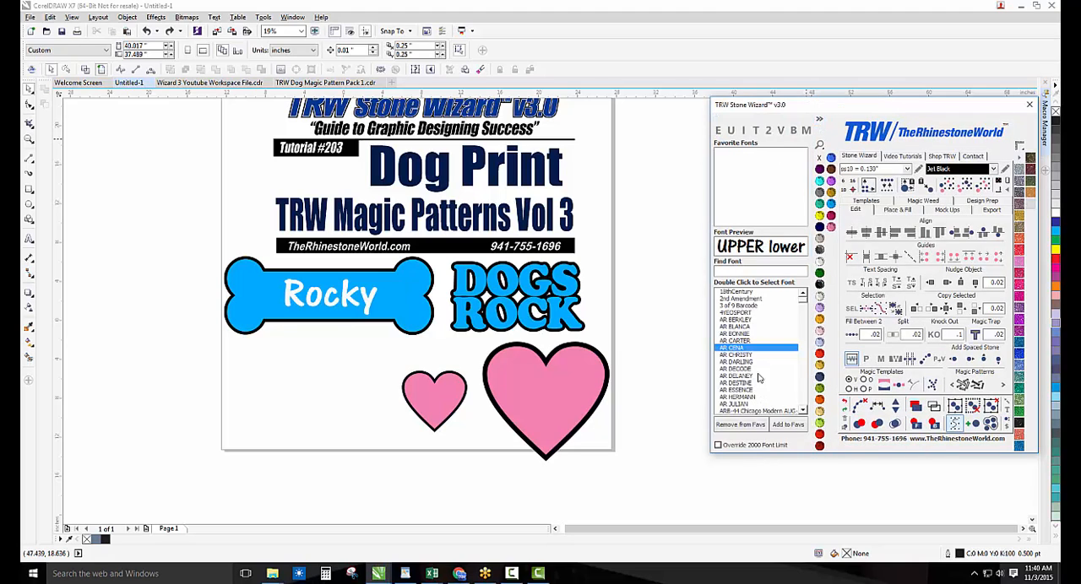
{"action": "left_click", "coordinate": [647, 380]}
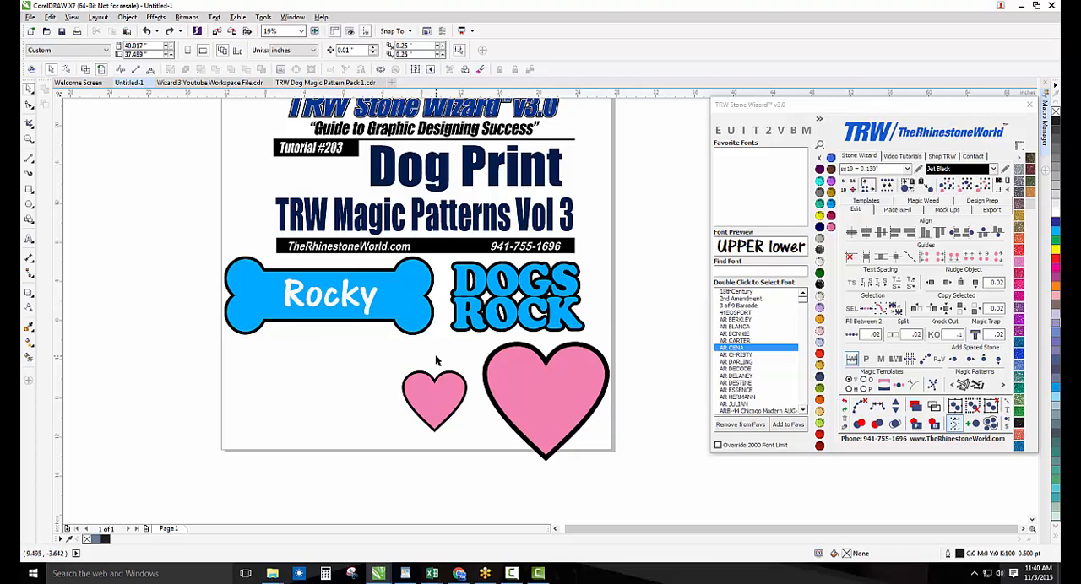
{"action": "scroll", "coordinate": [370, 331], "scroll_direction": "down", "scroll_amount": 2}
{"action": "scroll", "coordinate": [494, 391], "scroll_direction": "up", "scroll_amount": 2}
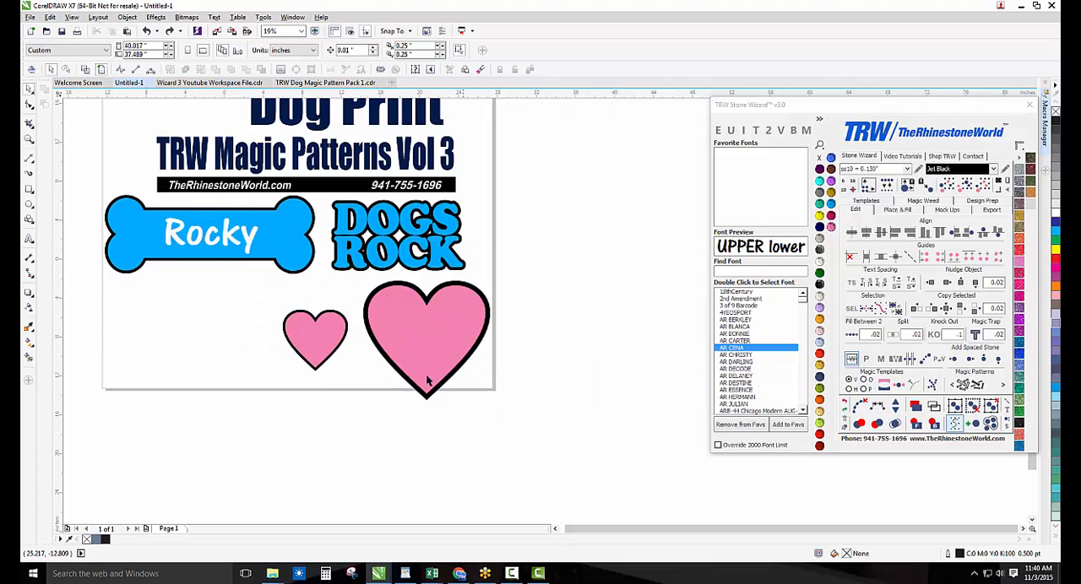
Apply the Dog Print 11 magic pattern to the small pink heart
{"action": "left_click", "coordinate": [313, 342]}
{"action": "scroll", "coordinate": [288, 353], "scroll_direction": "up", "scroll_amount": 2}
{"action": "mouse_move", "coordinate": [338, 338]}
{"action": "left_mouse_down"}
{"action": "mouse_move", "coordinate": [311, 376]}
{"action": "mouse_move", "coordinate": [345, 357]}
{"action": "left_mouse_up"}
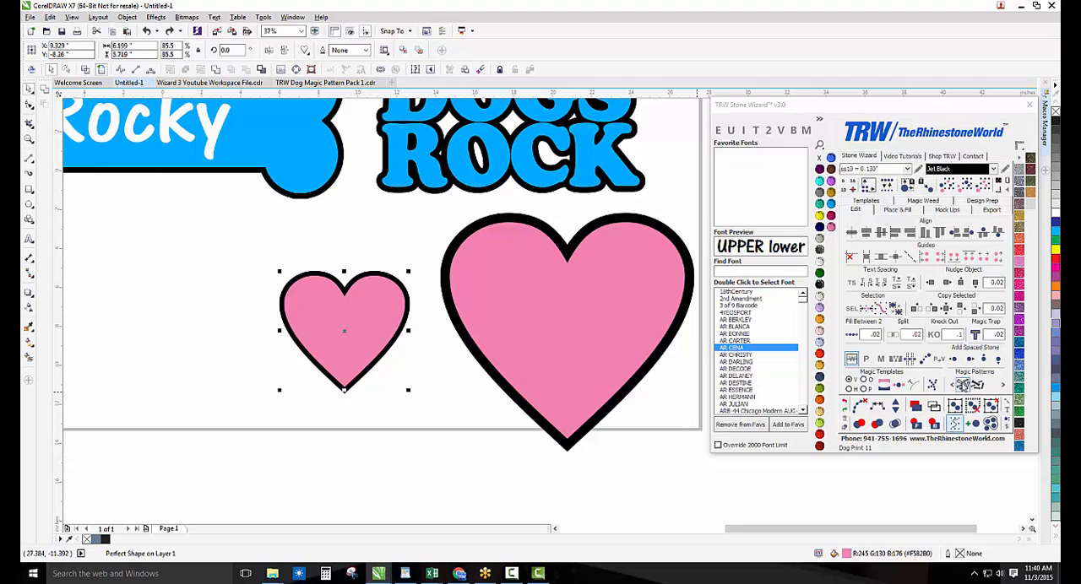
{"action": "left_click", "coordinate": [963, 386]}
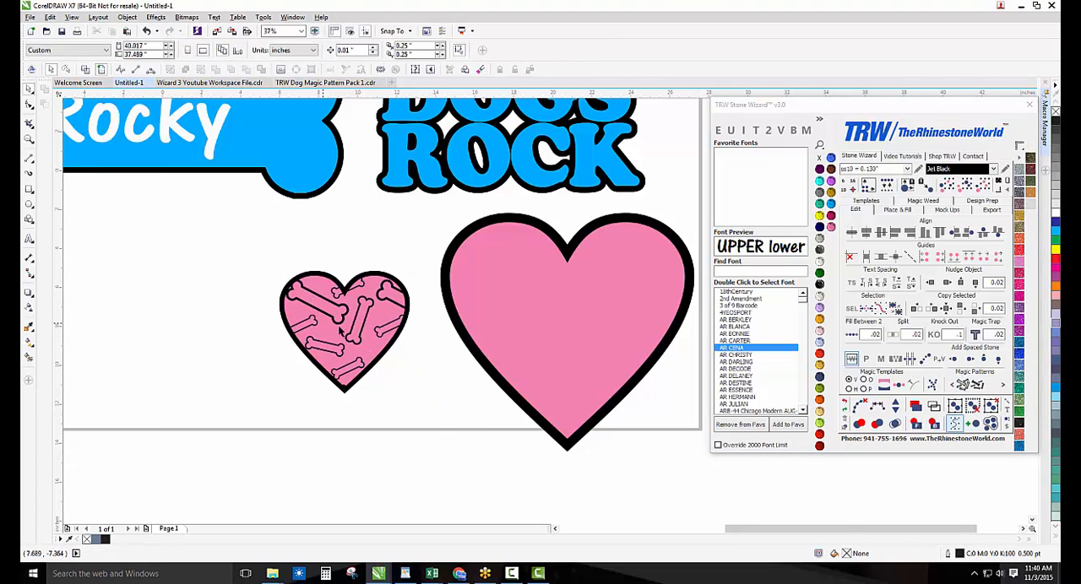
Move the patterned small heart off its black backing and inspect the bone cutouts in wireframe view
{"action": "left_click_drag", "start_coordinate": [367, 353], "coordinate": [254, 355]}
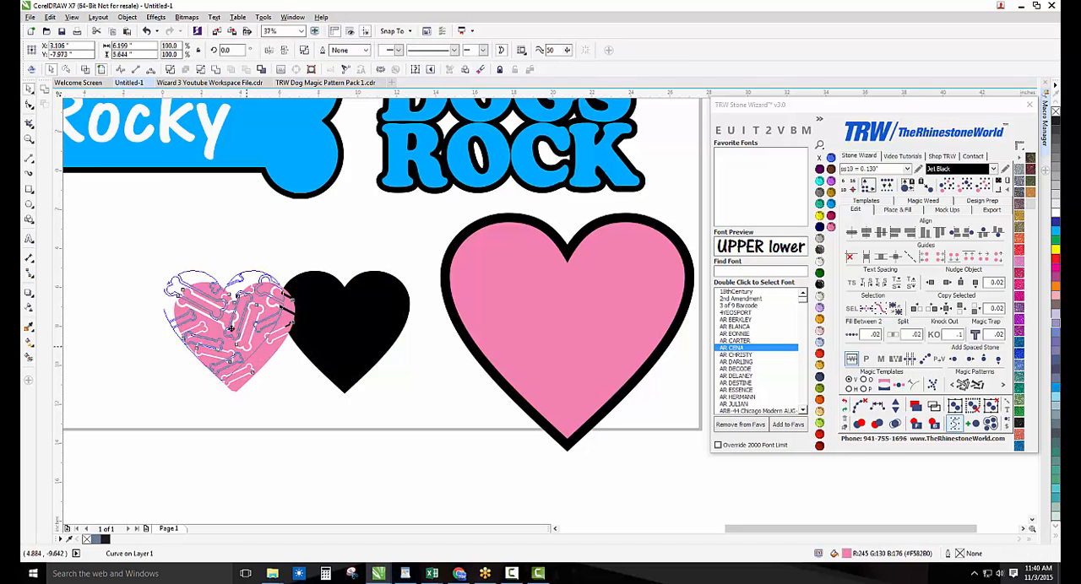
{"action": "left_click_drag", "start_coordinate": [211, 314], "coordinate": [174, 267]}
{"action": "scroll", "coordinate": [192, 276], "scroll_direction": "up", "scroll_amount": 4}
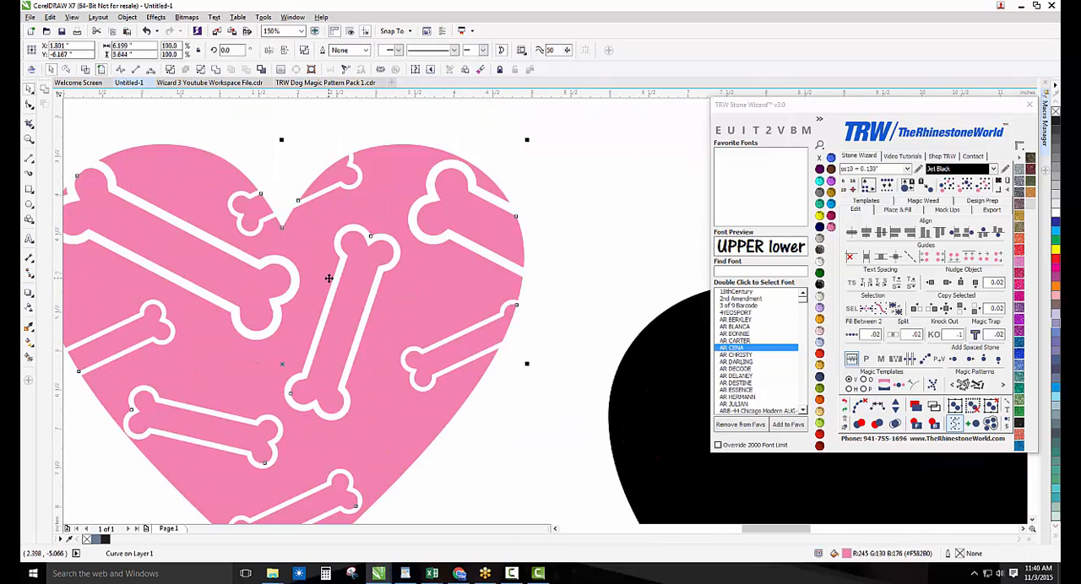
{"action": "left_click", "coordinate": [934, 406]}
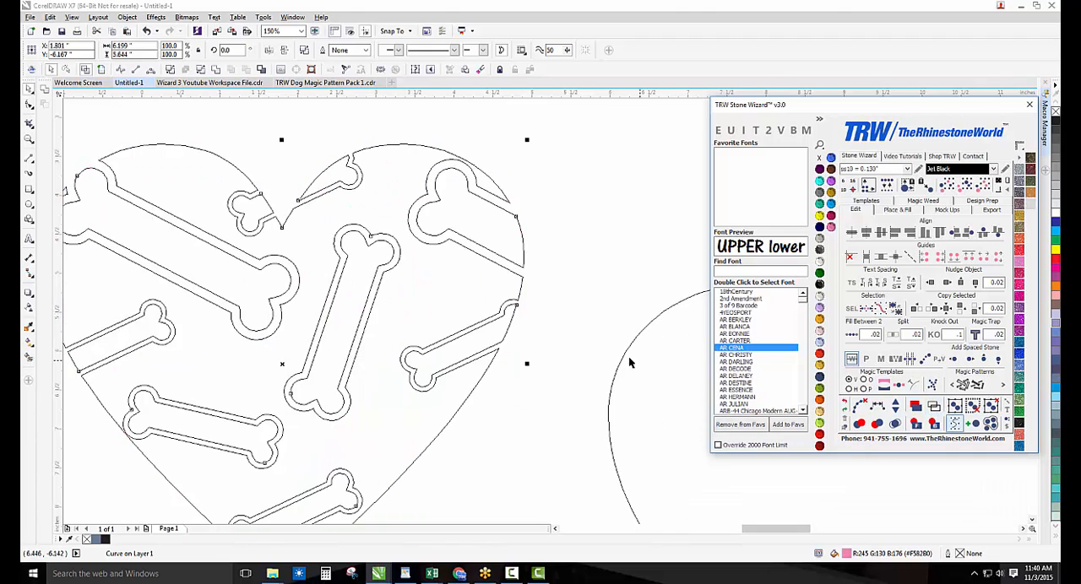
{"action": "left_click", "coordinate": [567, 307]}
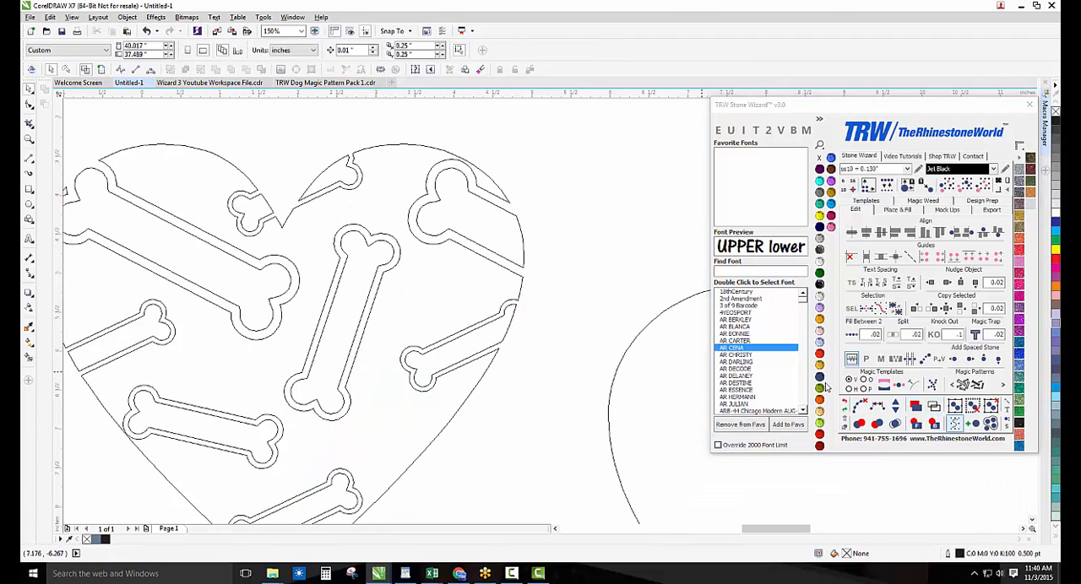
{"action": "left_click", "coordinate": [934, 406]}
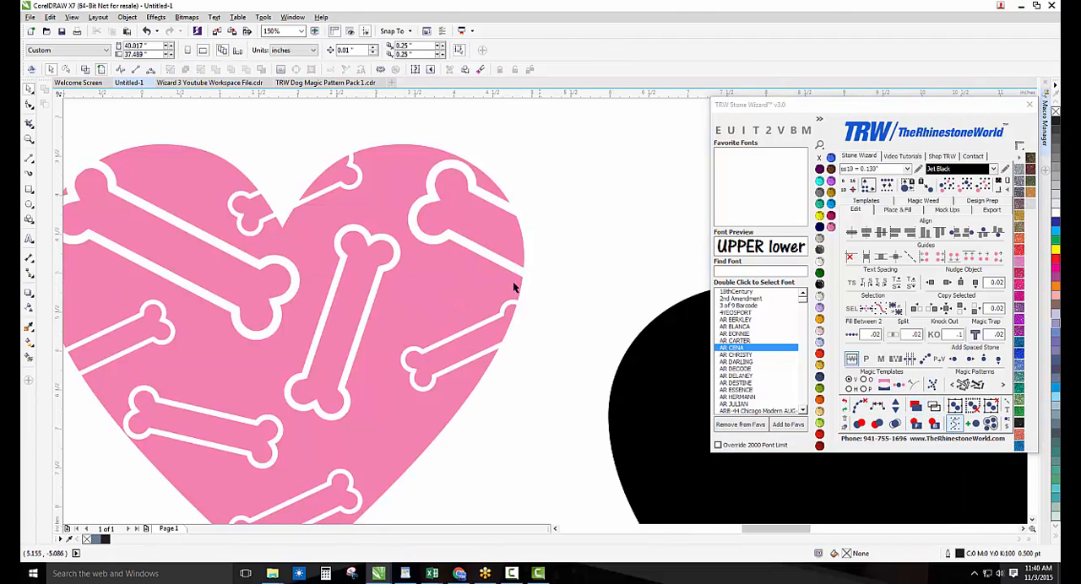
Undo the moves of the patterned small heart to put it back on its black backing
{"action": "scroll", "coordinate": [416, 280], "scroll_direction": "down", "scroll_amount": 2}
{"action": "key", "text": "ctrl+z"}
{"action": "key", "text": "ctrl+z"}
{"action": "left_click", "coordinate": [357, 358]}
{"action": "scroll", "coordinate": [419, 337], "scroll_direction": "down", "scroll_amount": 1}
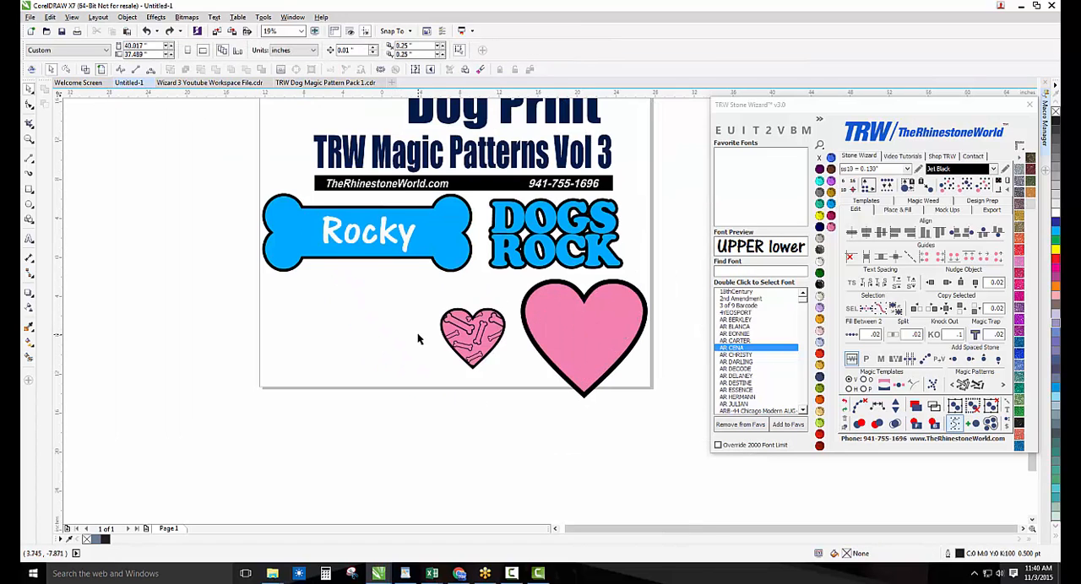
Select the small patterned heart with its black backing and knock out the backing with a value of .08
{"action": "scroll", "coordinate": [553, 351], "scroll_direction": "up", "scroll_amount": 1}
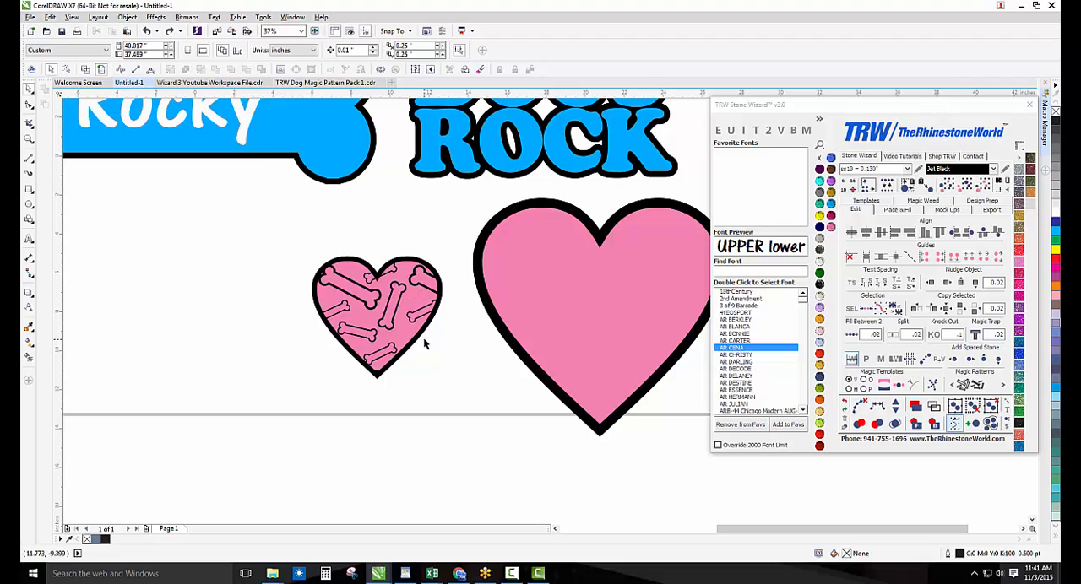
{"action": "left_click_drag", "start_coordinate": [460, 409], "coordinate": [269, 221]}
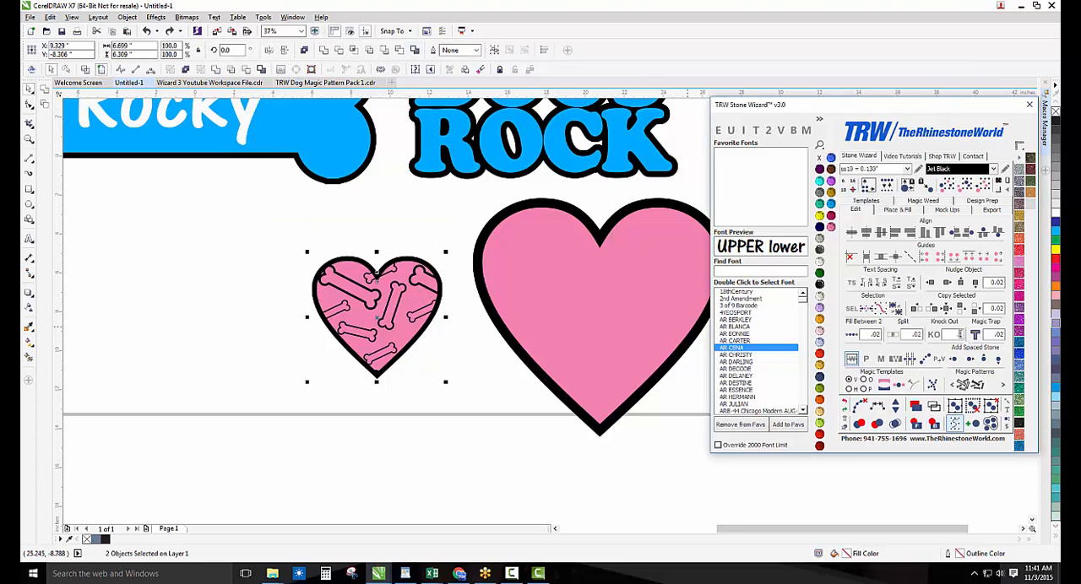
{"action": "left_click", "coordinate": [961, 334]}
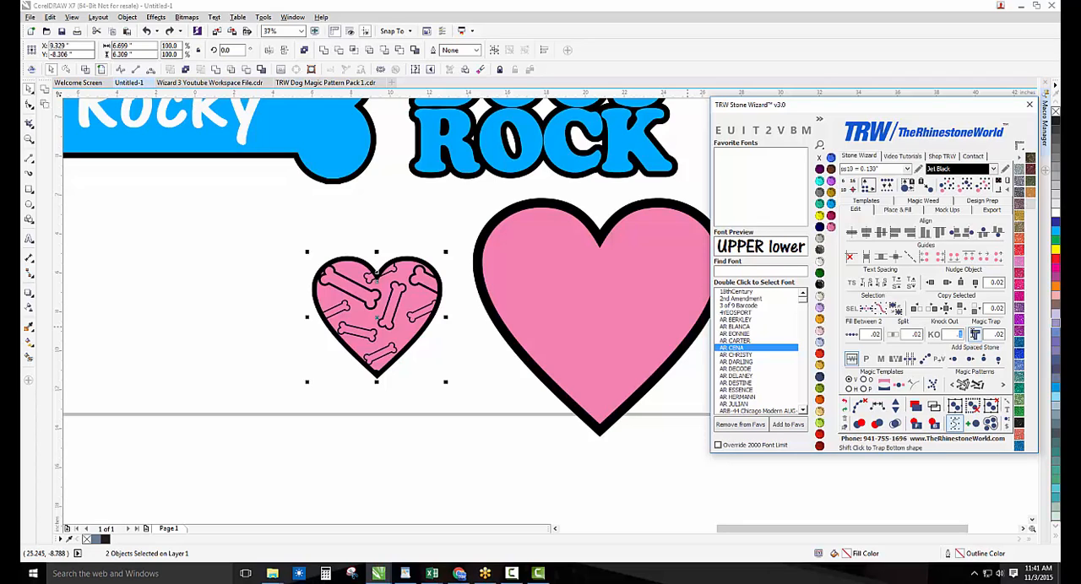
{"action": "left_click", "coordinate": [975, 335]}
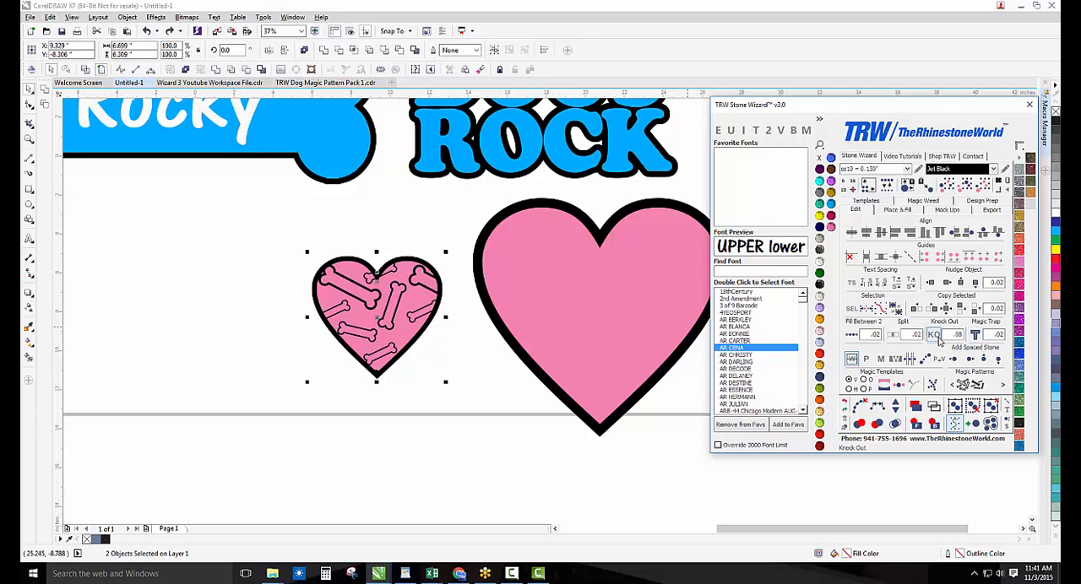
{"action": "left_click", "coordinate": [429, 342]}
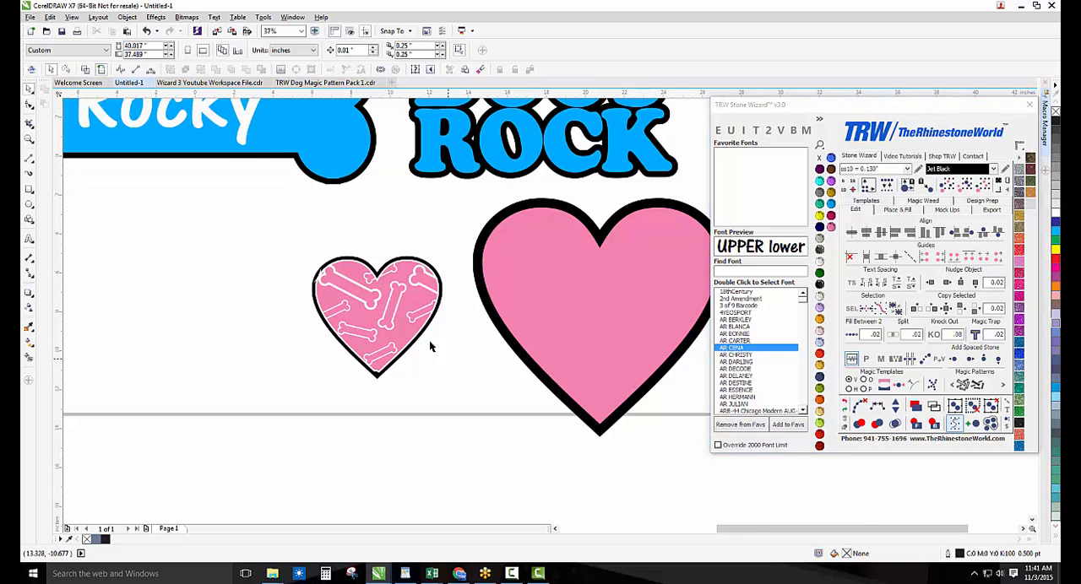
Move the small pink patterned heart aside to inspect the knocked-out backing
{"action": "scroll", "coordinate": [411, 307], "scroll_direction": "up", "scroll_amount": 2}
{"action": "left_click_drag", "start_coordinate": [412, 313], "coordinate": [512, 409]}
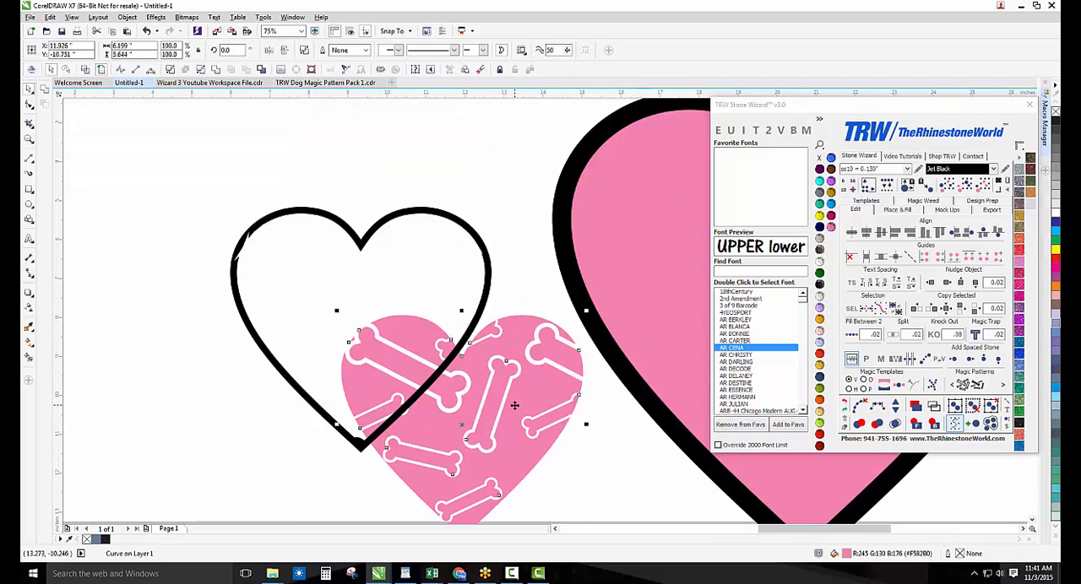
{"action": "scroll", "coordinate": [389, 344], "scroll_direction": "down", "scroll_amount": 2}
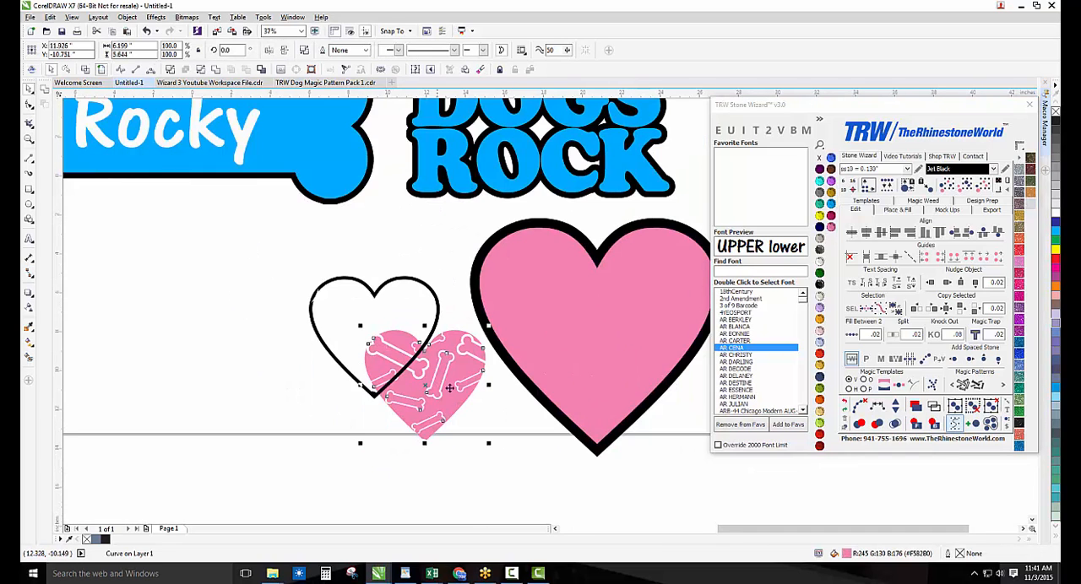
Undo the move and the knock out on the small heart
{"action": "key", "text": "ctrl+z"}
{"action": "key", "text": "ctrl+z"}
{"action": "key", "text": "ctrl+z"}
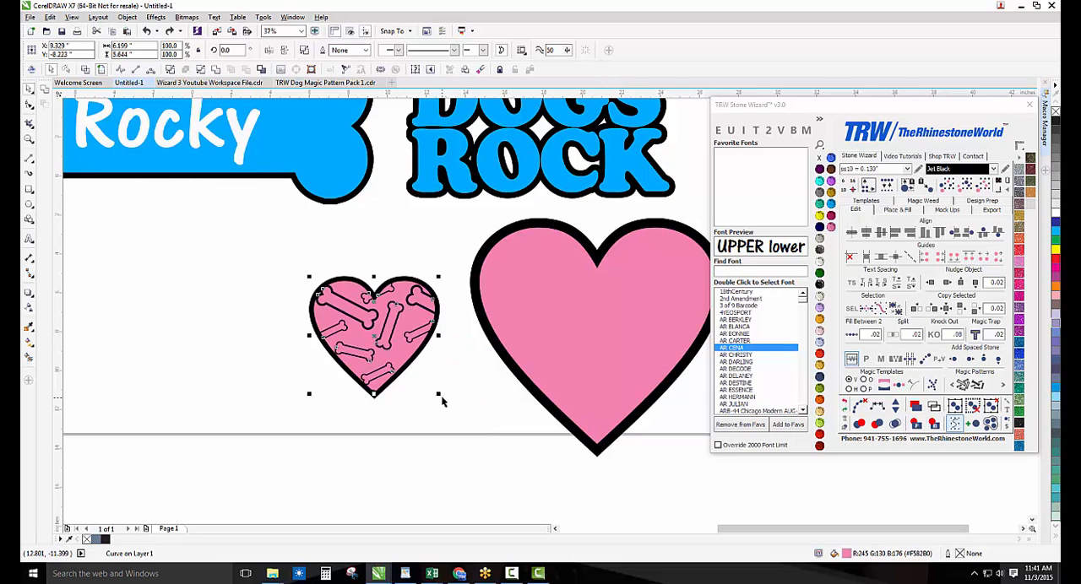
Apply the Dog Print 11 magic pattern to the large pink heart
{"action": "scroll", "coordinate": [427, 387], "scroll_direction": "down", "scroll_amount": 2}
{"action": "left_click", "coordinate": [539, 369]}
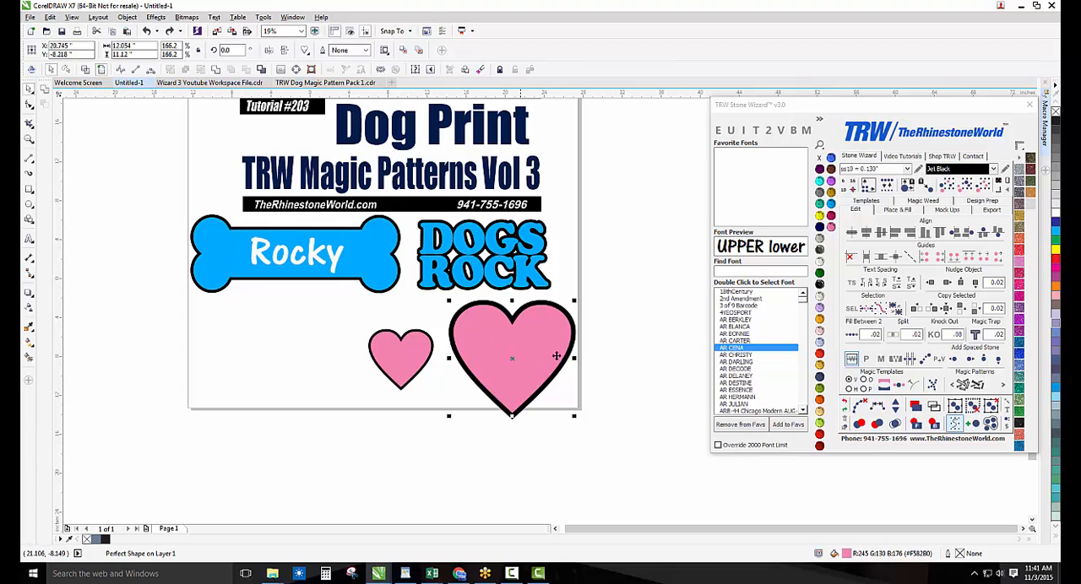
{"action": "left_click", "coordinate": [964, 387]}
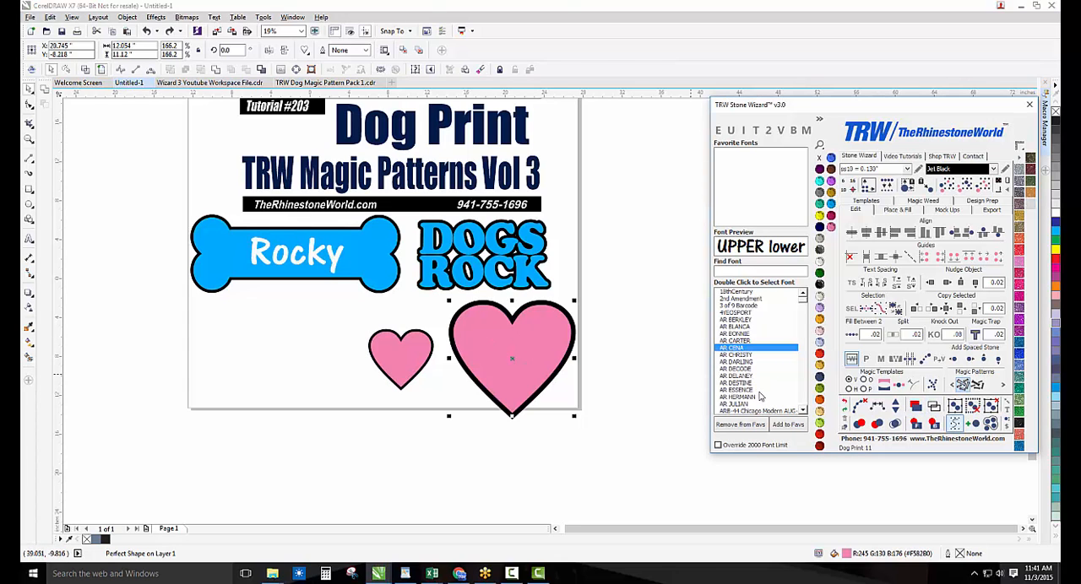
{"action": "left_click", "coordinate": [638, 371]}
{"action": "scroll", "coordinate": [576, 365], "scroll_direction": "up", "scroll_amount": 1}
Move the patterned large heart off its black backing, and undo the move and the pattern
{"action": "left_click_drag", "start_coordinate": [504, 337], "coordinate": [675, 251]}
{"action": "key", "text": "ctrl+z"}
{"action": "key", "text": "ctrl+z"}
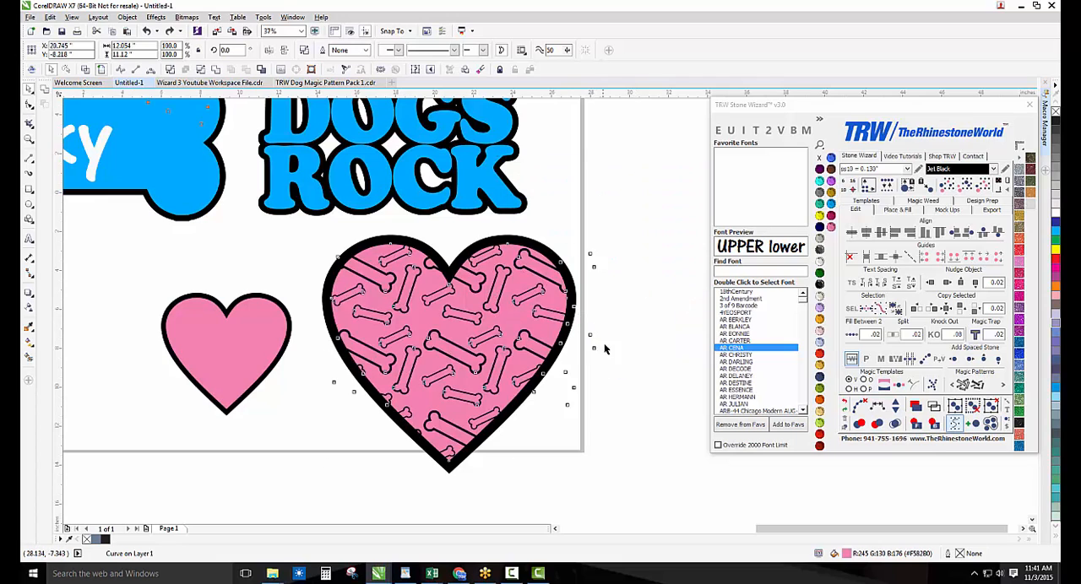
Apply the Dog Print 12 magic pattern to the large pink heart and knock it out of its black backing with a value of .1
{"action": "left_click", "coordinate": [496, 347]}
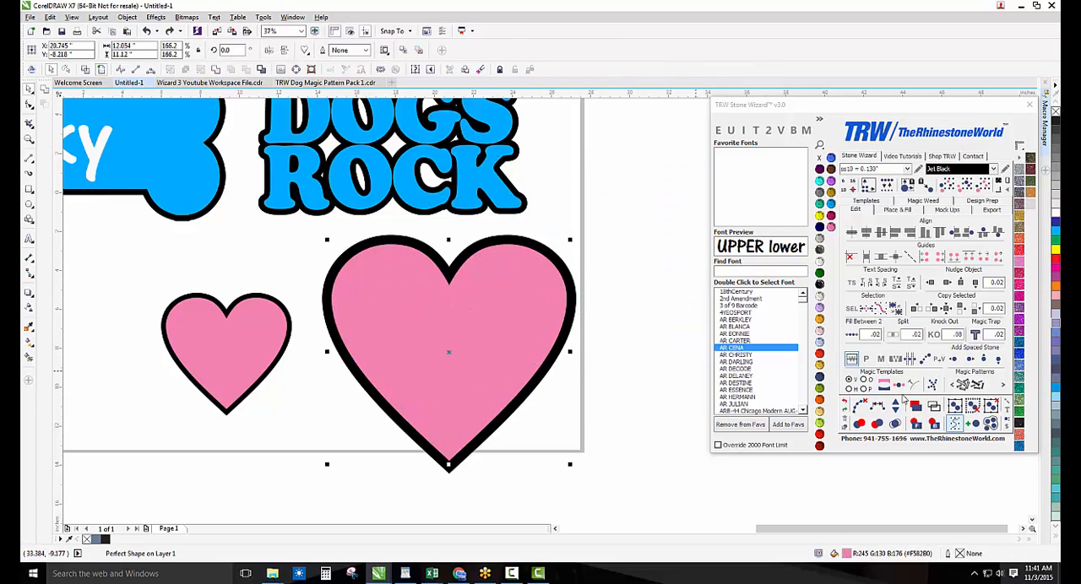
{"action": "left_click", "coordinate": [978, 387]}
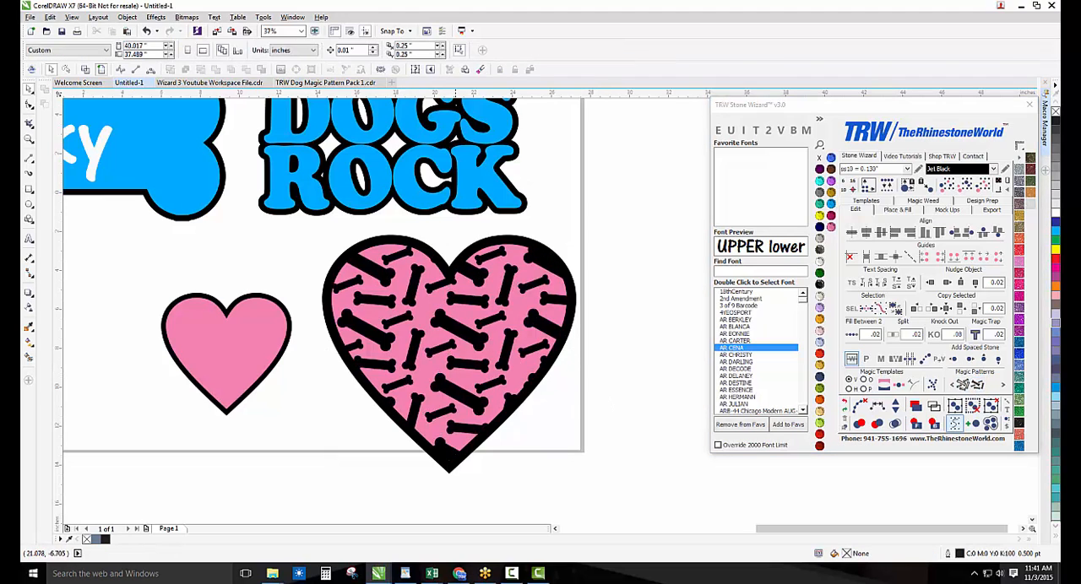
{"action": "scroll", "coordinate": [529, 325], "scroll_direction": "down", "scroll_amount": 1}
{"action": "left_click_drag", "start_coordinate": [575, 412], "coordinate": [405, 266]}
{"action": "scroll", "coordinate": [507, 301], "scroll_direction": "up", "scroll_amount": 1}
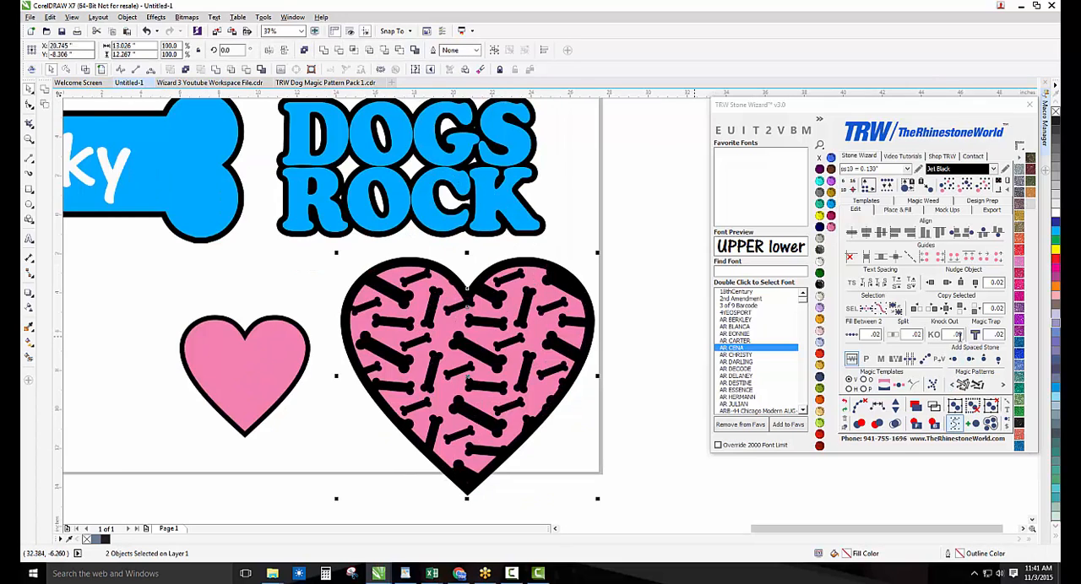
{"action": "left_click", "coordinate": [958, 334]}
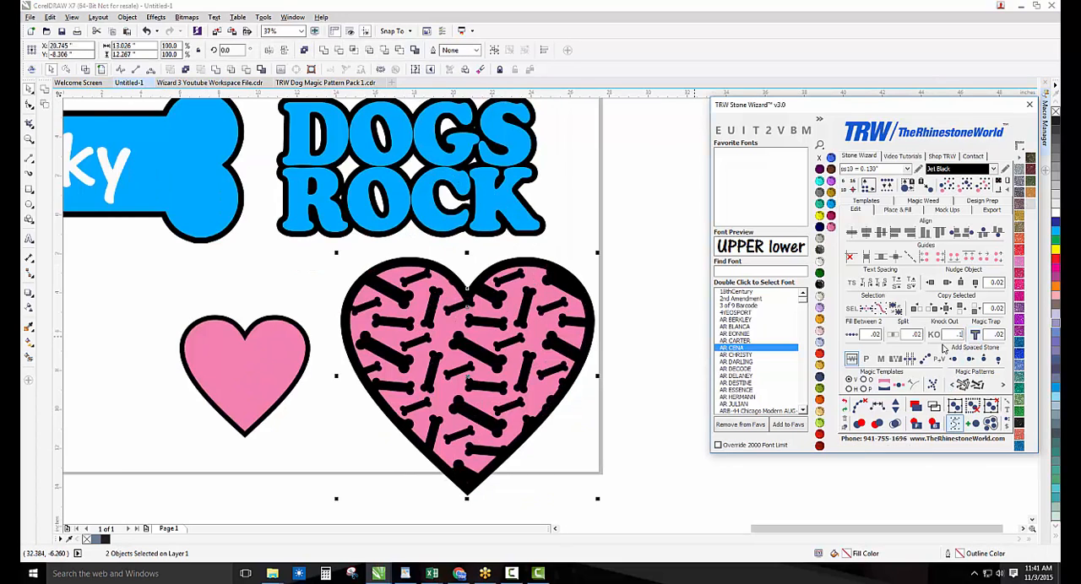
{"action": "left_click", "coordinate": [932, 336]}
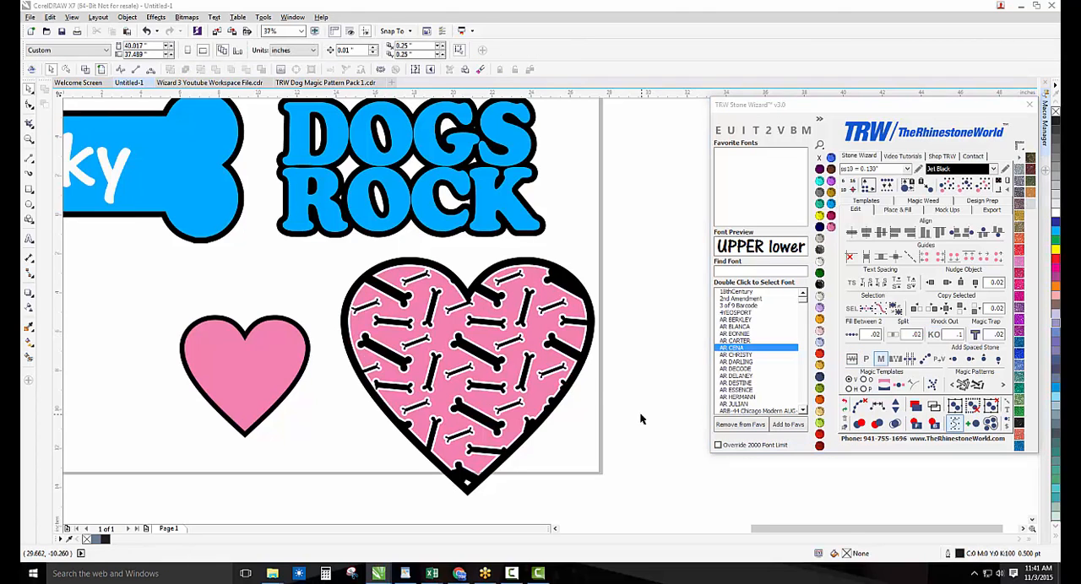
Fill the large heart's pink bone-patterned shape with the Hot Pink glitter swatch and select its black backing
{"action": "scroll", "coordinate": [539, 402], "scroll_direction": "down", "scroll_amount": 2}
{"action": "scroll", "coordinate": [538, 402], "scroll_direction": "up", "scroll_amount": 2}
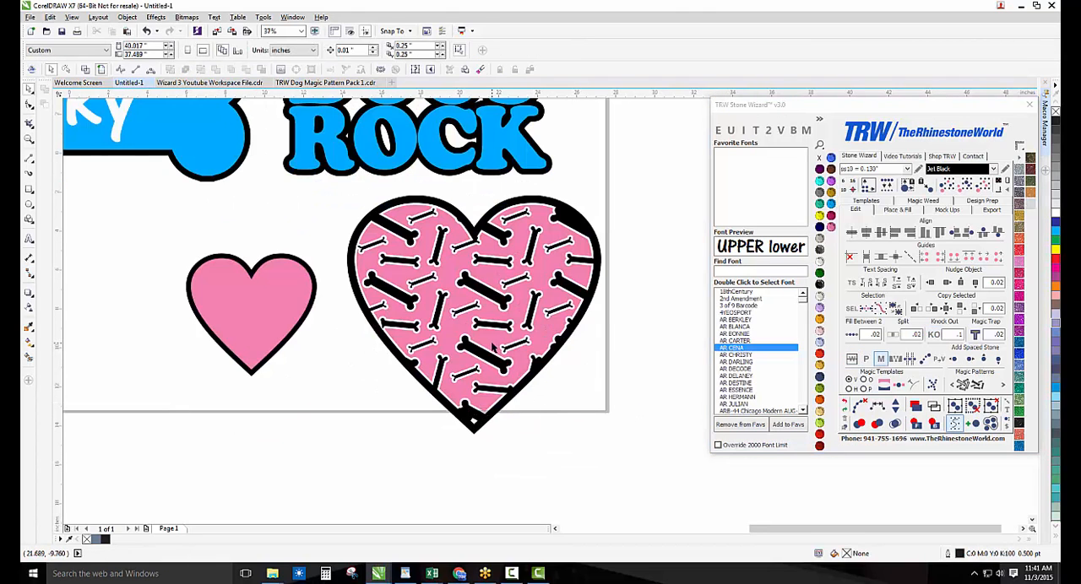
{"action": "left_click_drag", "start_coordinate": [507, 346], "coordinate": [580, 342]}
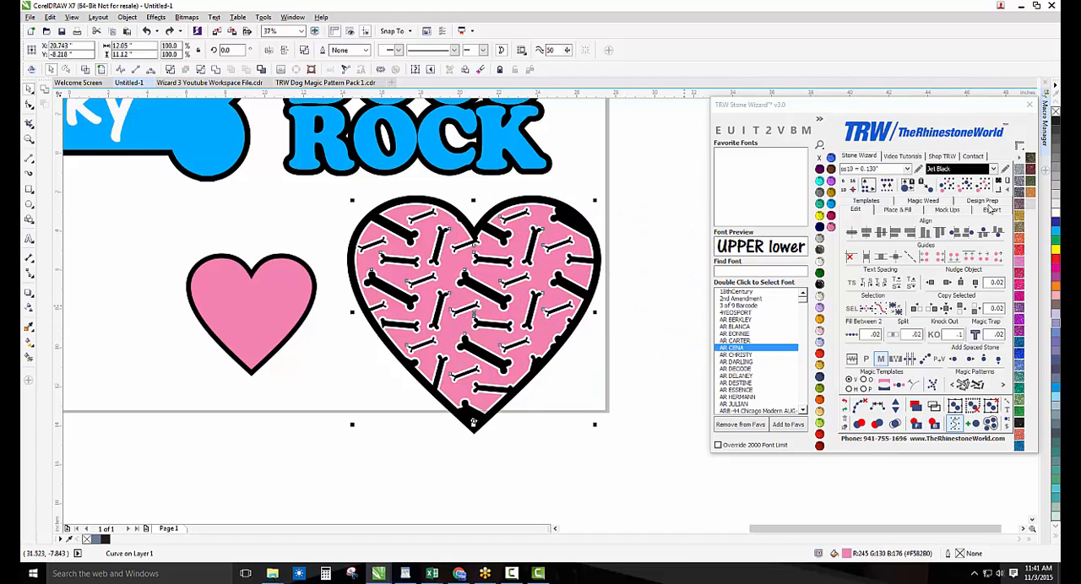
{"action": "left_click", "coordinate": [1020, 292]}
{"action": "left_click", "coordinate": [598, 303]}
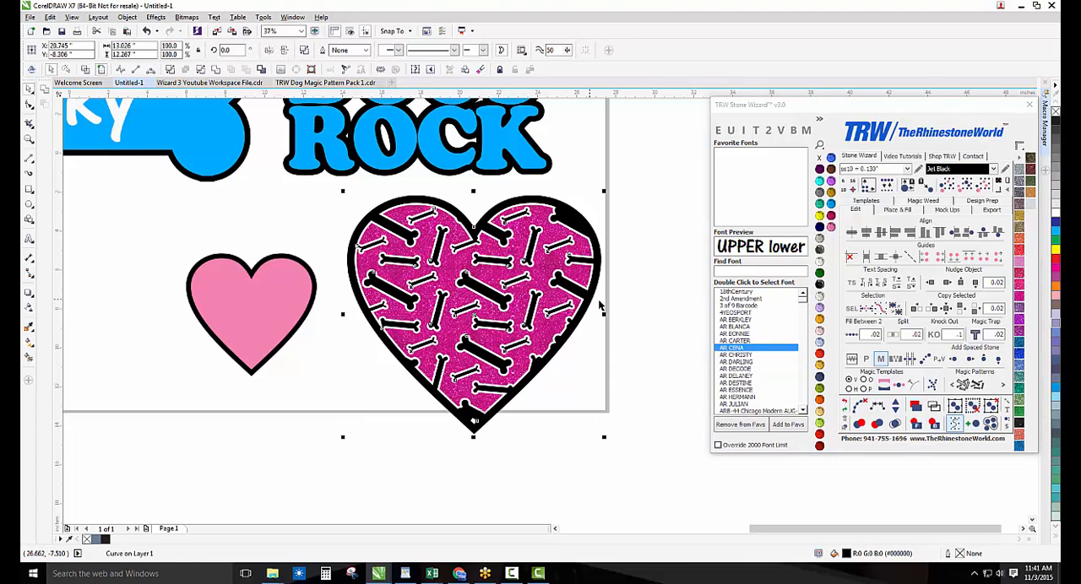
Fill the large heart's black backing with the black glitter swatch and inspect the heart
{"action": "left_click", "coordinate": [1020, 423]}
{"action": "left_click", "coordinate": [649, 383]}
{"action": "scroll", "coordinate": [524, 256], "scroll_direction": "up", "scroll_amount": 2}
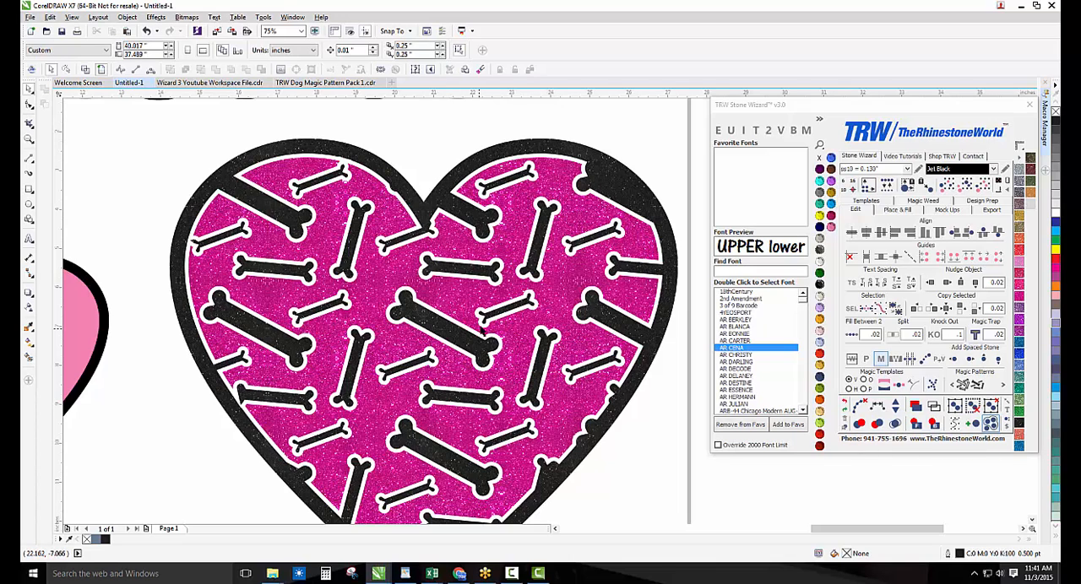
Undo the large heart's glitter fills, knockout and bone pattern back to the plain pink shape
{"action": "scroll", "coordinate": [481, 331], "scroll_direction": "down", "scroll_amount": 2}
{"action": "key", "text": "ctrl+z"}
{"action": "key", "text": "ctrl+z"}
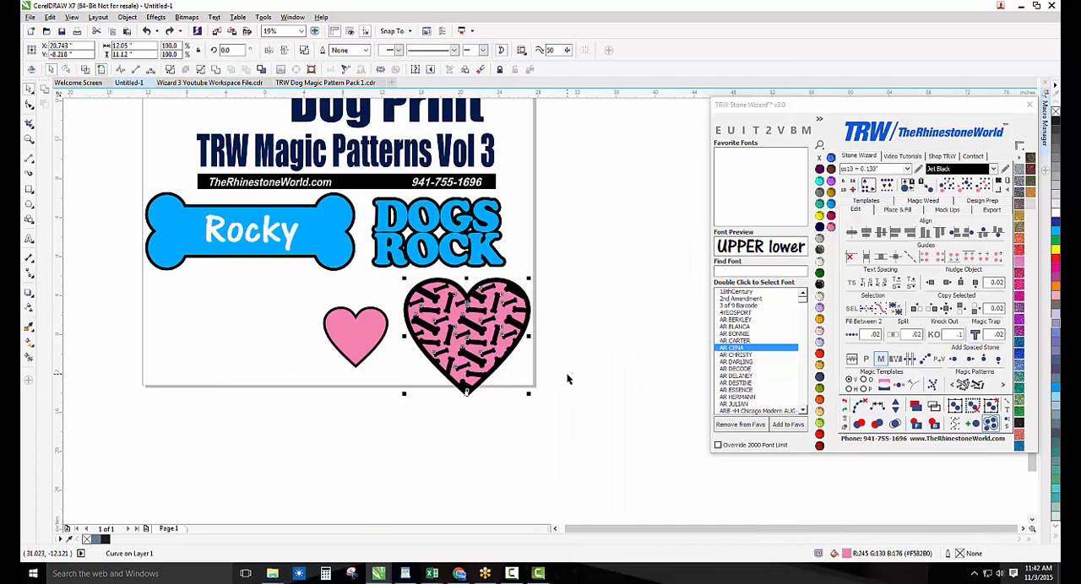
{"action": "left_click", "coordinate": [569, 377]}
{"action": "scroll", "coordinate": [480, 315], "scroll_direction": "down", "scroll_amount": 1}
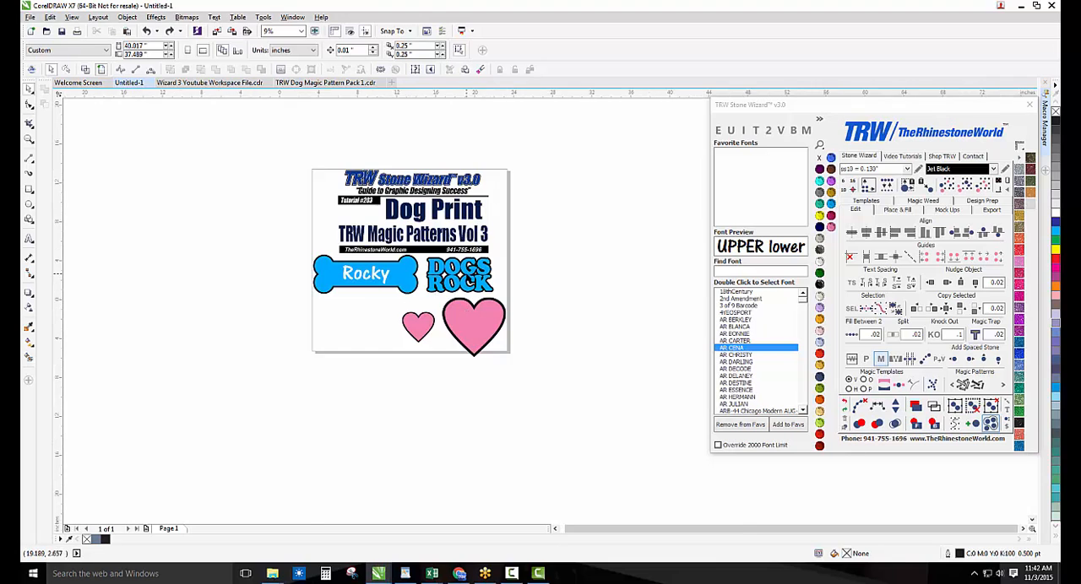
Apply the Dog Print 11 magic pattern to the blue DOGS ROCK lettering
{"action": "scroll", "coordinate": [470, 274], "scroll_direction": "up", "scroll_amount": 2}
{"action": "left_click", "coordinate": [478, 267]}
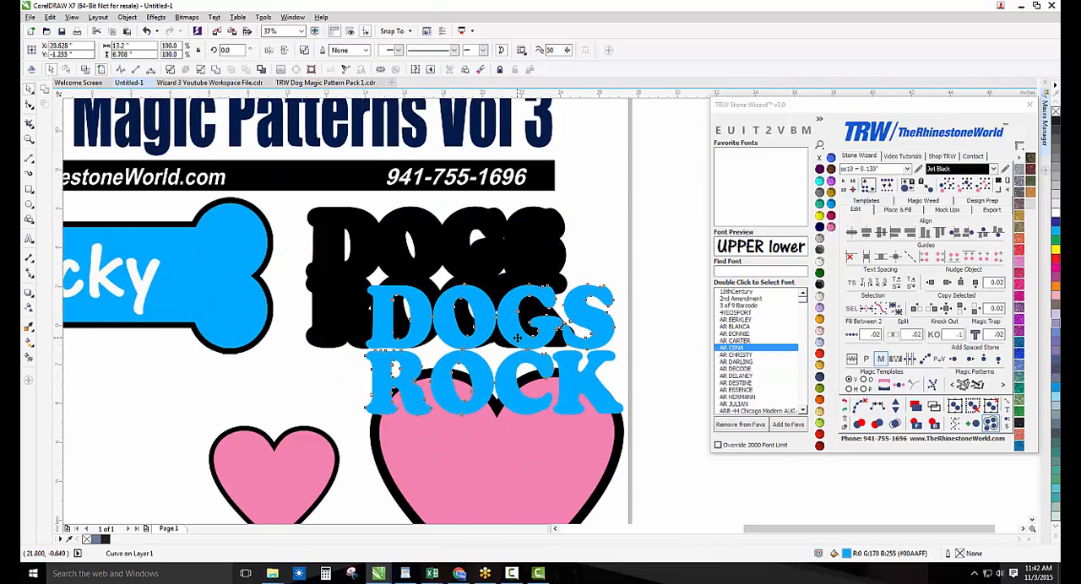
{"action": "left_click", "coordinate": [963, 384]}
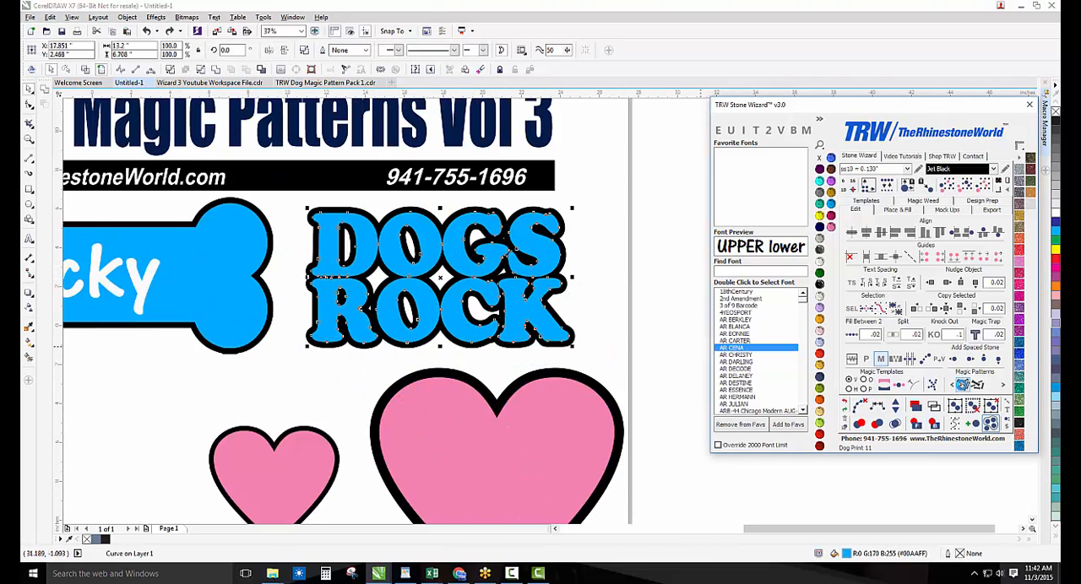
{"action": "left_click", "coordinate": [614, 338]}
{"action": "scroll", "coordinate": [507, 287], "scroll_direction": "up", "scroll_amount": 2}
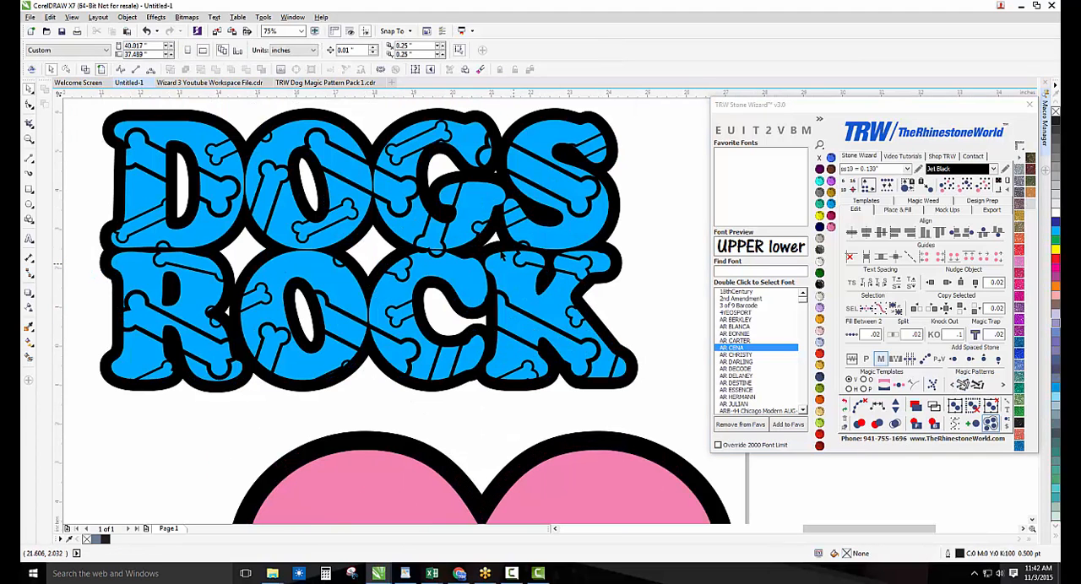
{"action": "scroll", "coordinate": [351, 274], "scroll_direction": "down", "scroll_amount": 2}
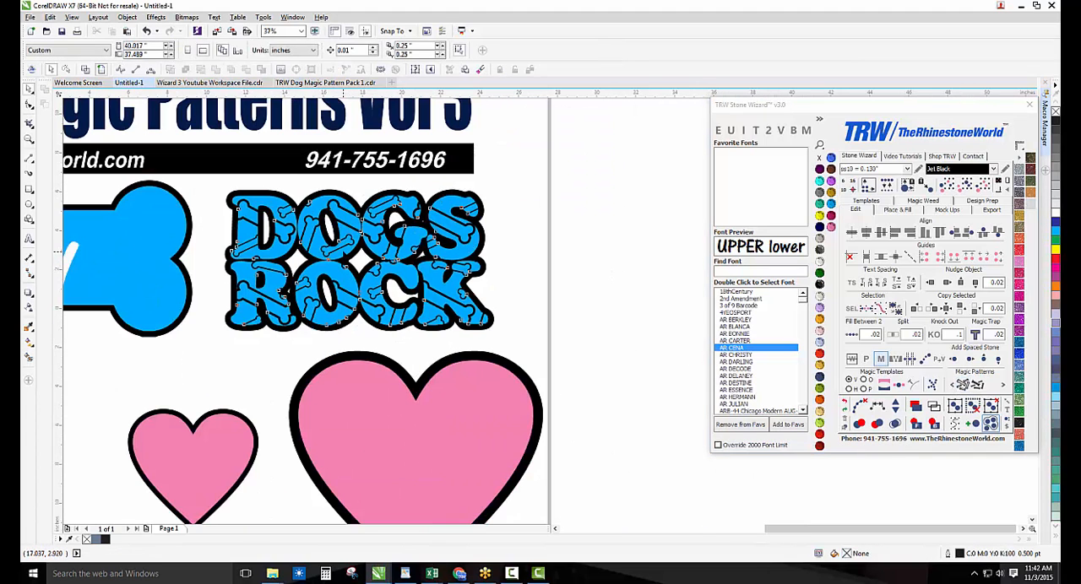
Move the patterned DOGS ROCK lettering off its black backing, and undo the move and the pattern
{"action": "left_click_drag", "start_coordinate": [351, 274], "coordinate": [605, 274]}
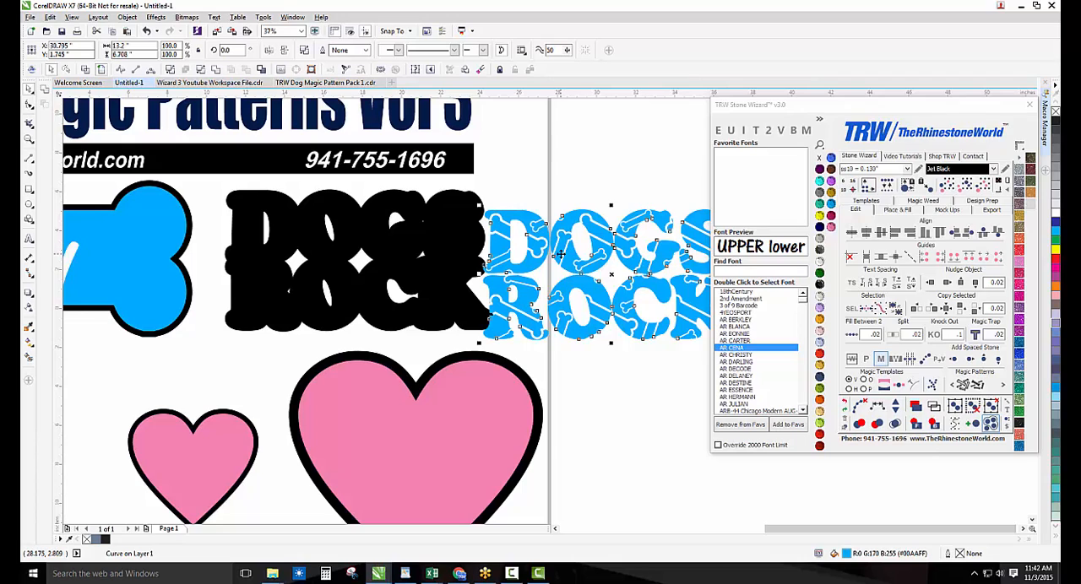
{"action": "key", "text": "ctrl+z"}
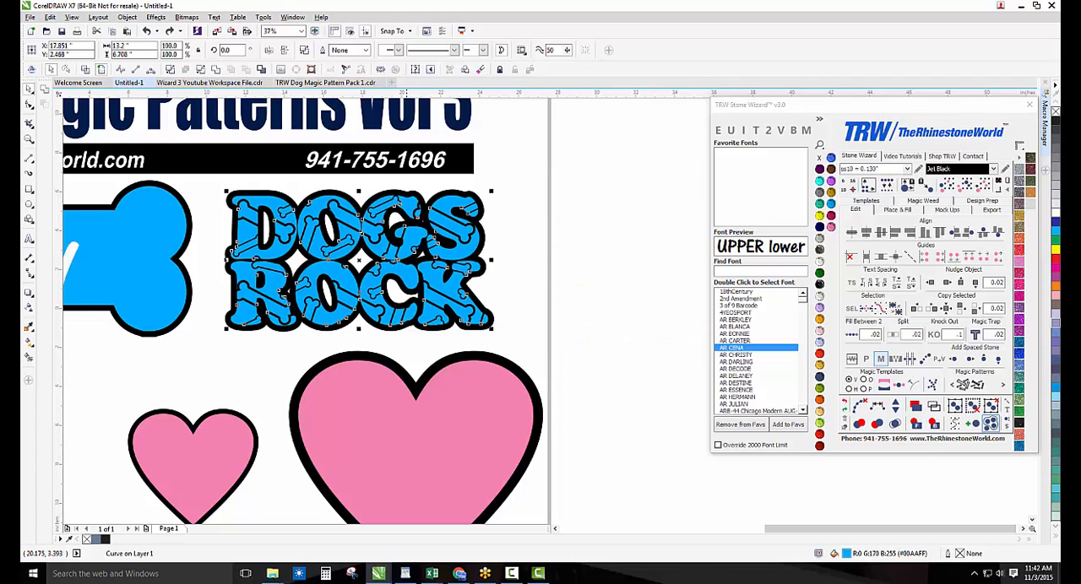
{"action": "left_click", "coordinate": [498, 257]}
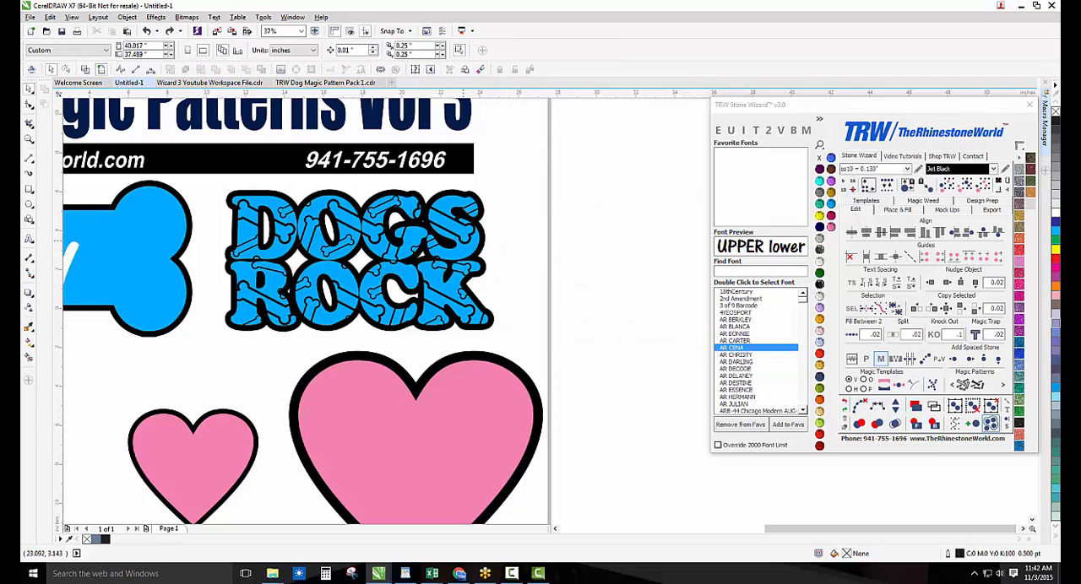
{"action": "key", "text": "ctrl+z"}
Try the Dog Print 12 magic pattern on the original-size DOGS ROCK lettering and undo it
{"action": "left_click", "coordinate": [467, 248]}
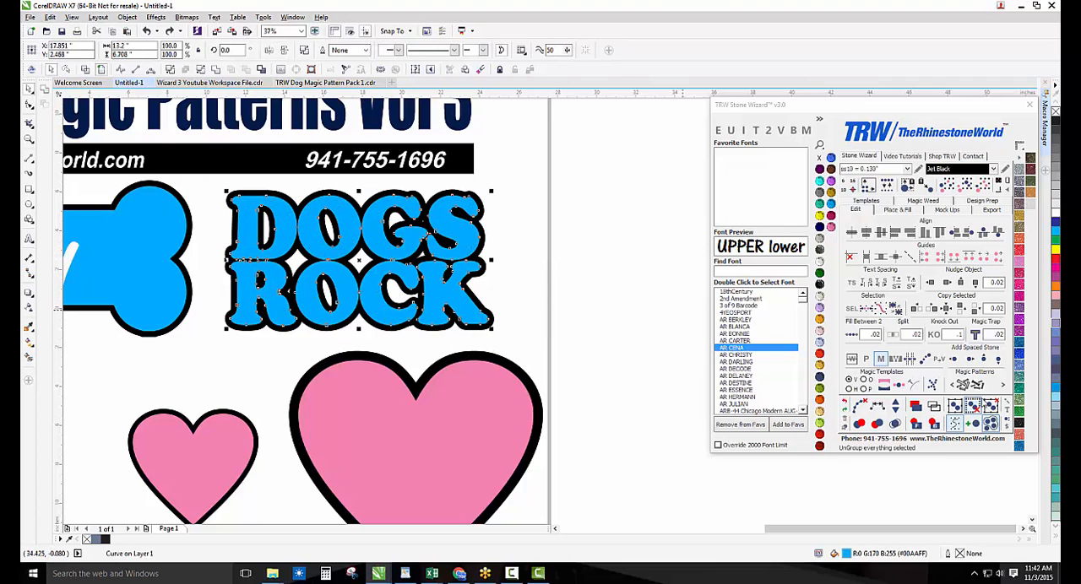
{"action": "left_click", "coordinate": [973, 385]}
{"action": "left_click", "coordinate": [570, 229]}
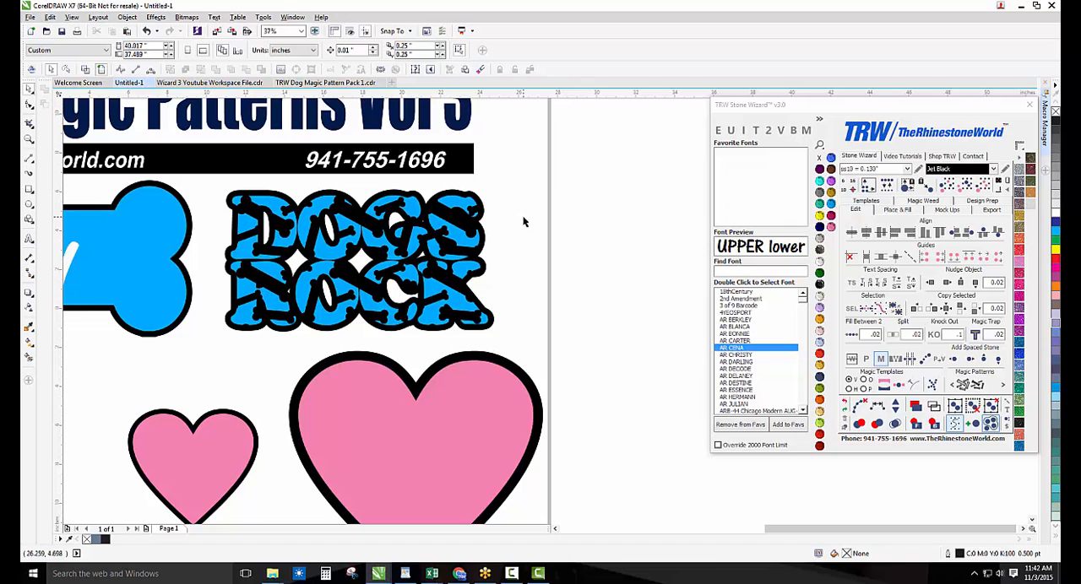
{"action": "key", "text": "ctrl+z"}
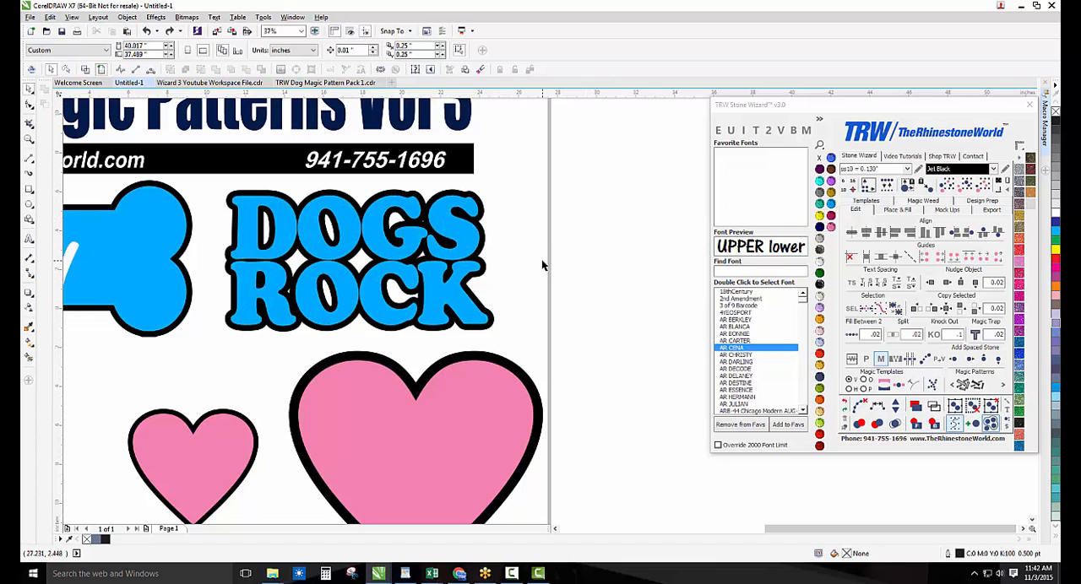
Move the DOGS ROCK lettering and its backing beside the page and enlarge them until the blue letters span about 27 inches
{"action": "left_click_drag", "start_coordinate": [522, 174], "coordinate": [203, 346]}
{"action": "scroll", "coordinate": [255, 328], "scroll_direction": "down", "scroll_amount": 1}
{"action": "left_click_drag", "start_coordinate": [282, 315], "coordinate": [495, 297]}
{"action": "left_click_drag", "start_coordinate": [511, 262], "coordinate": [578, 229]}
{"action": "left_click_drag", "start_coordinate": [489, 283], "coordinate": [612, 240]}
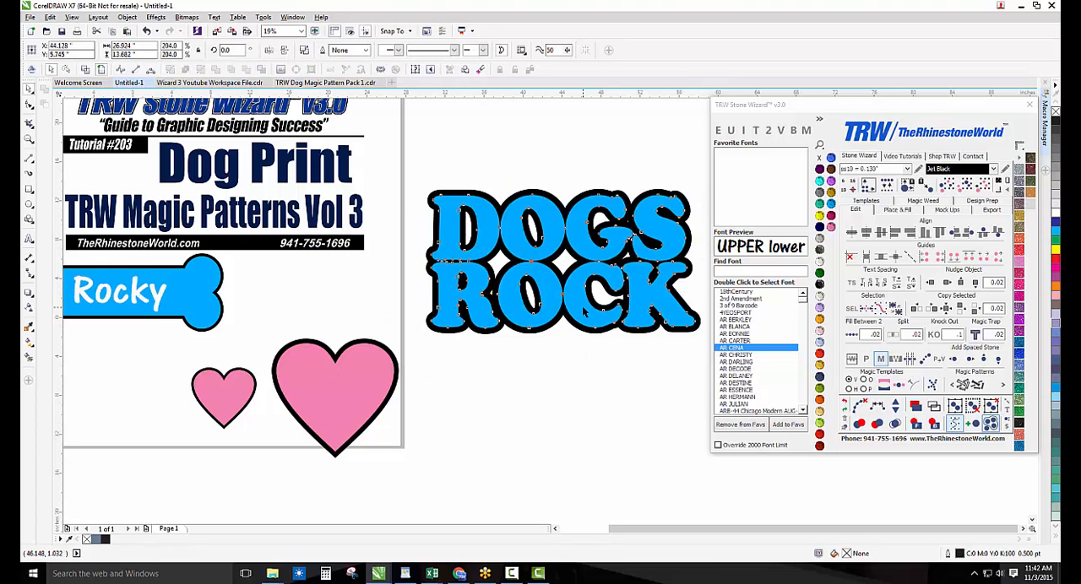
Apply the Dog Print 12 magic pattern to the enlarged DOGS ROCK lettering and undo it
{"action": "left_click", "coordinate": [980, 390]}
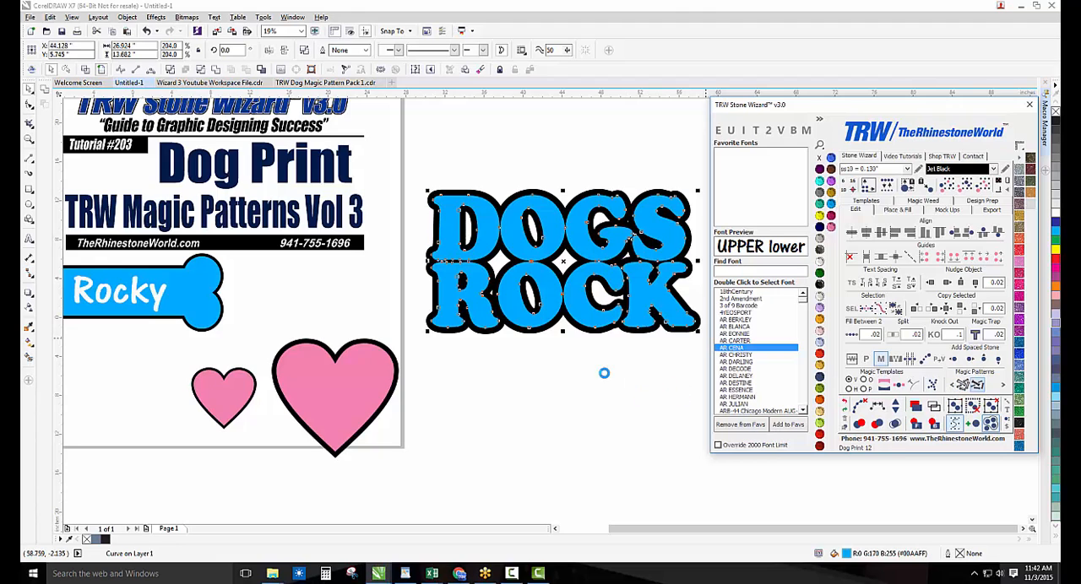
{"action": "scroll", "coordinate": [509, 359], "scroll_direction": "down", "scroll_amount": 2}
{"action": "scroll", "coordinate": [592, 321], "scroll_direction": "up", "scroll_amount": 2}
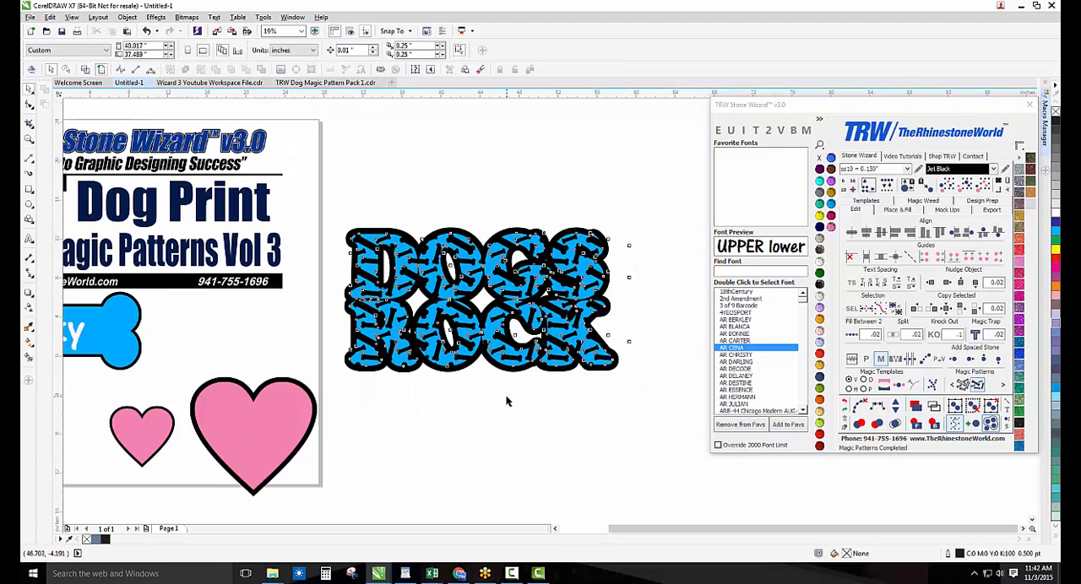
{"action": "key", "text": "ctrl+z"}
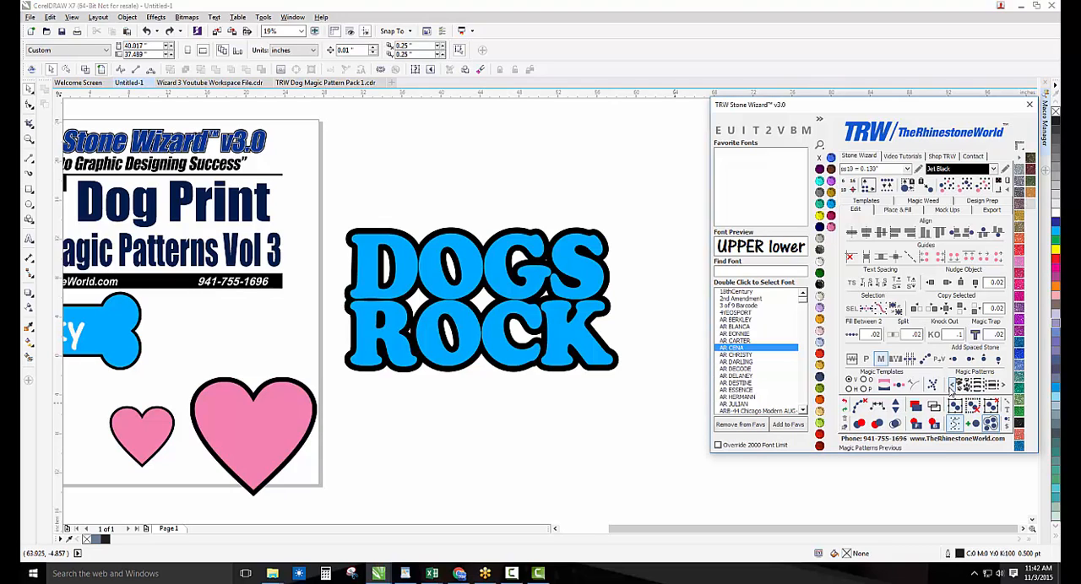
Apply the Dog Print 10 magic pattern to the enlarged DOGS ROCK lettering and undo it
{"action": "left_click", "coordinate": [588, 348]}
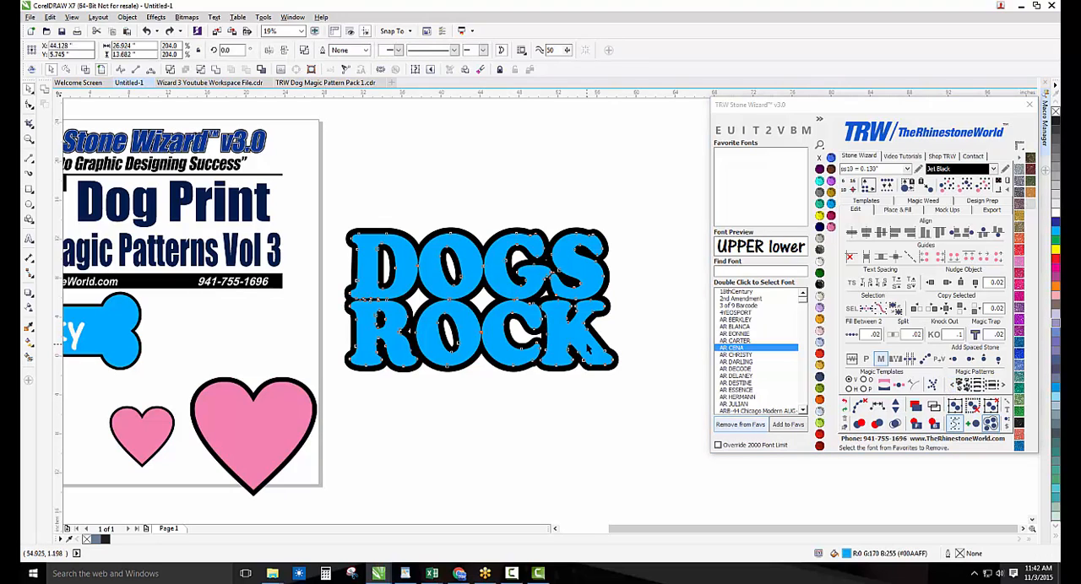
{"action": "left_click", "coordinate": [993, 386]}
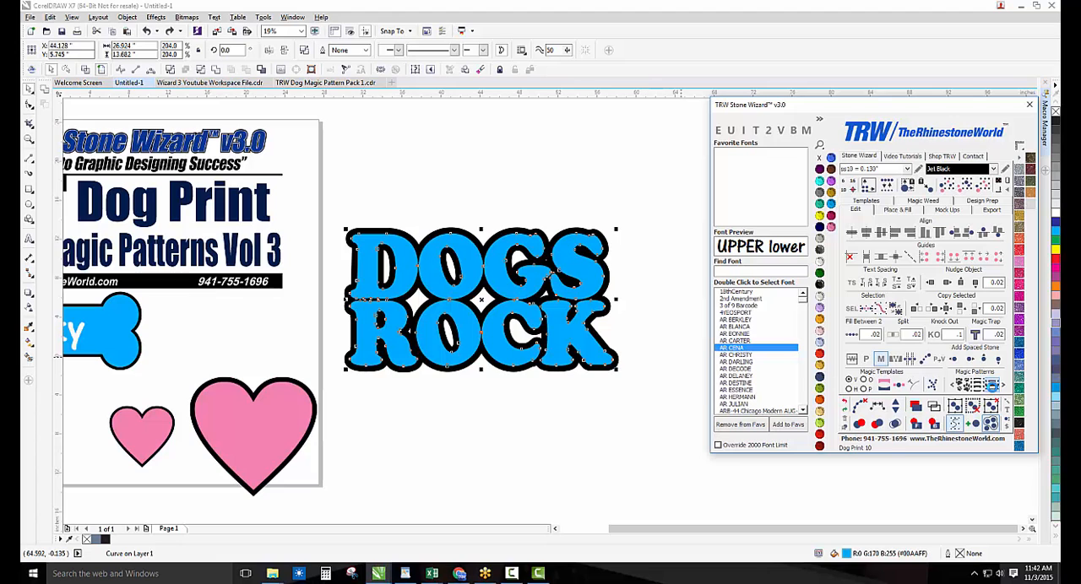
{"action": "scroll", "coordinate": [468, 293], "scroll_direction": "up", "scroll_amount": 3}
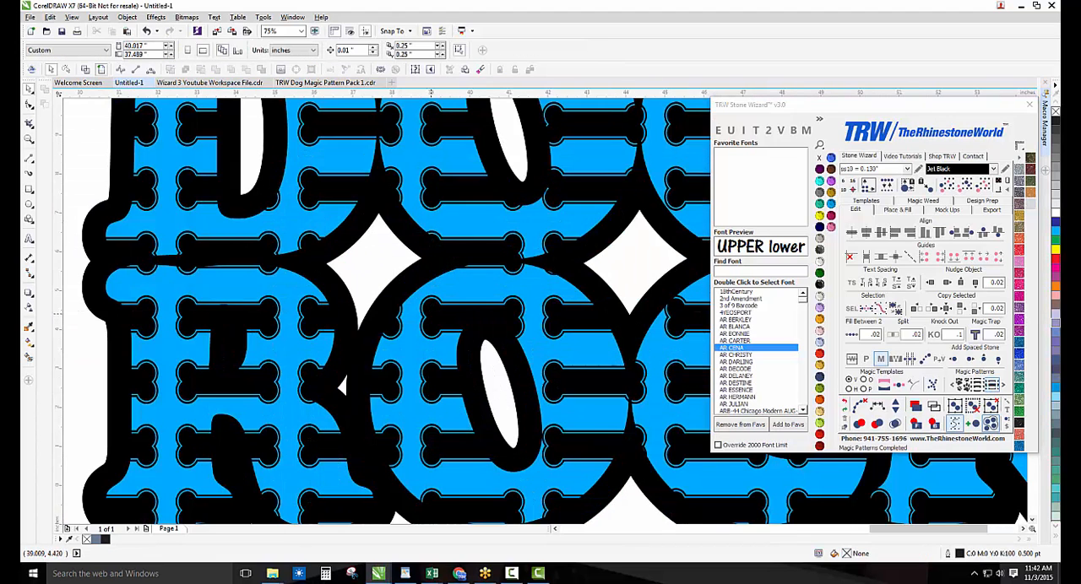
{"action": "scroll", "coordinate": [449, 338], "scroll_direction": "down", "scroll_amount": 5}
Apply the Dog Print 10 magic pattern to the large pink heart and undo it
{"action": "left_click", "coordinate": [359, 397]}
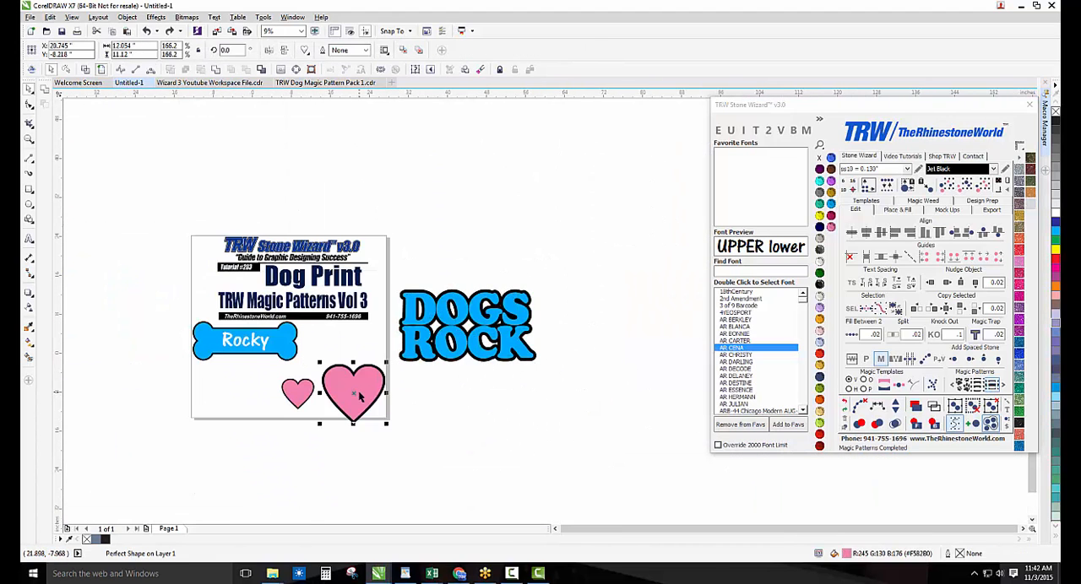
{"action": "left_click", "coordinate": [992, 386]}
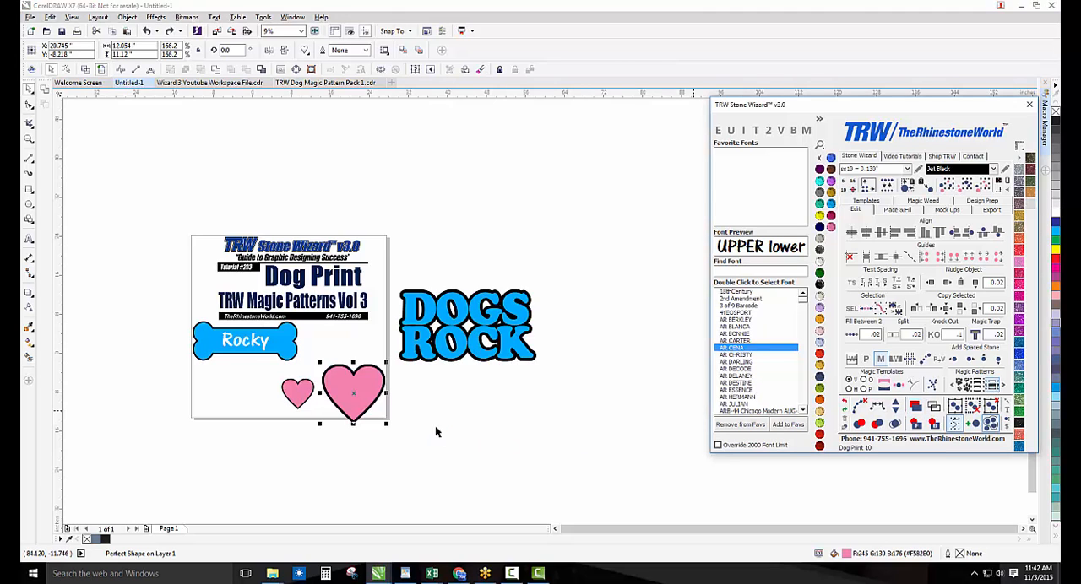
{"action": "scroll", "coordinate": [376, 405], "scroll_direction": "up", "scroll_amount": 5}
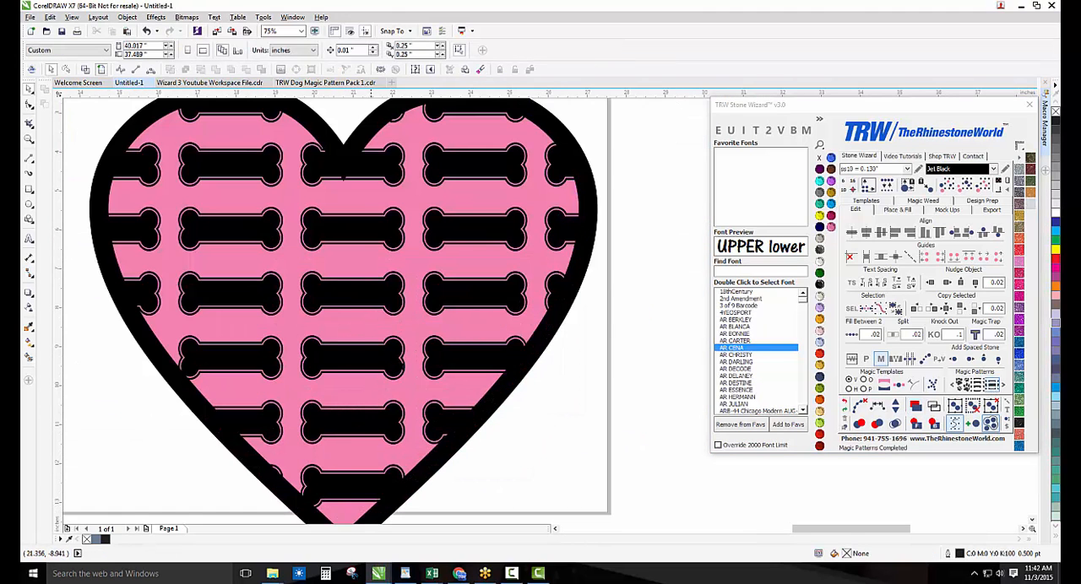
{"action": "scroll", "coordinate": [404, 362], "scroll_direction": "down", "scroll_amount": 2}
{"action": "key", "text": "ctrl+z"}
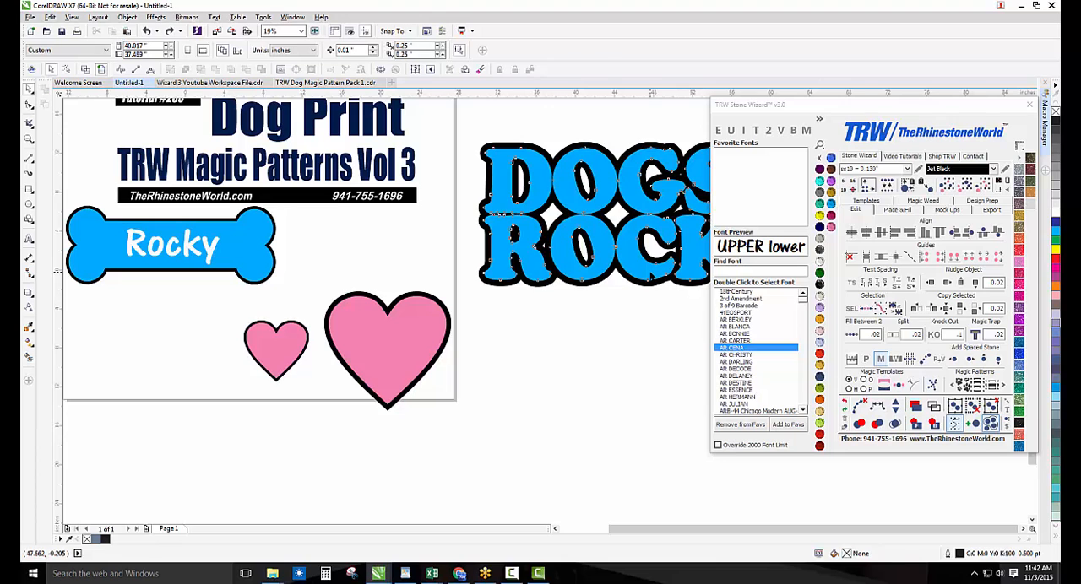
Apply the paw print magic pattern to the DOGS ROCK lettering over its solid black backing and undo it
{"action": "left_click", "coordinate": [655, 277]}
{"action": "left_click", "coordinate": [962, 386]}
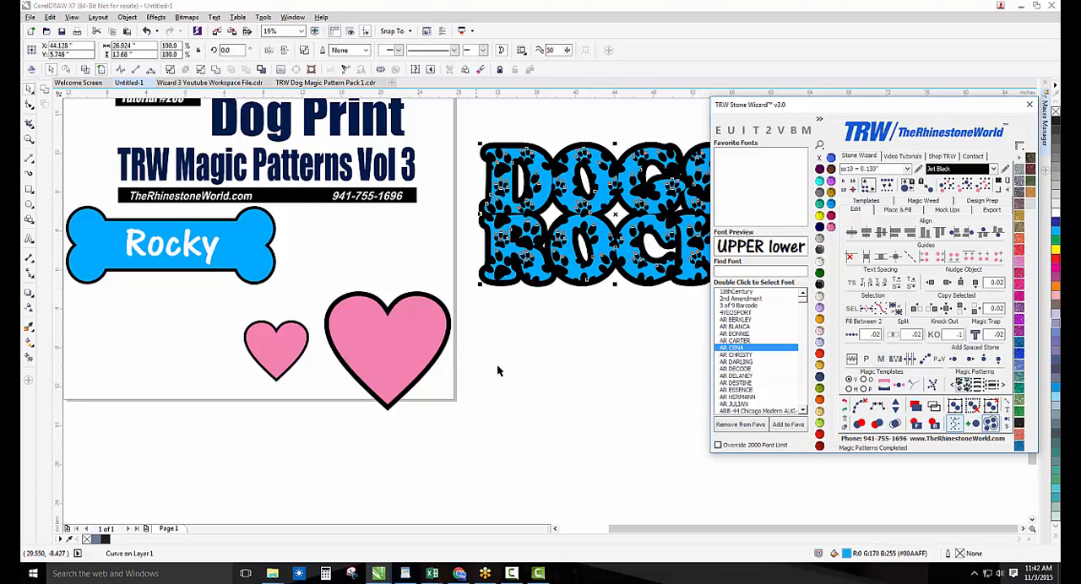
{"action": "left_click", "coordinate": [494, 326]}
{"action": "scroll", "coordinate": [492, 322], "scroll_direction": "down", "scroll_amount": 1}
{"action": "scroll", "coordinate": [582, 267], "scroll_direction": "up", "scroll_amount": 2}
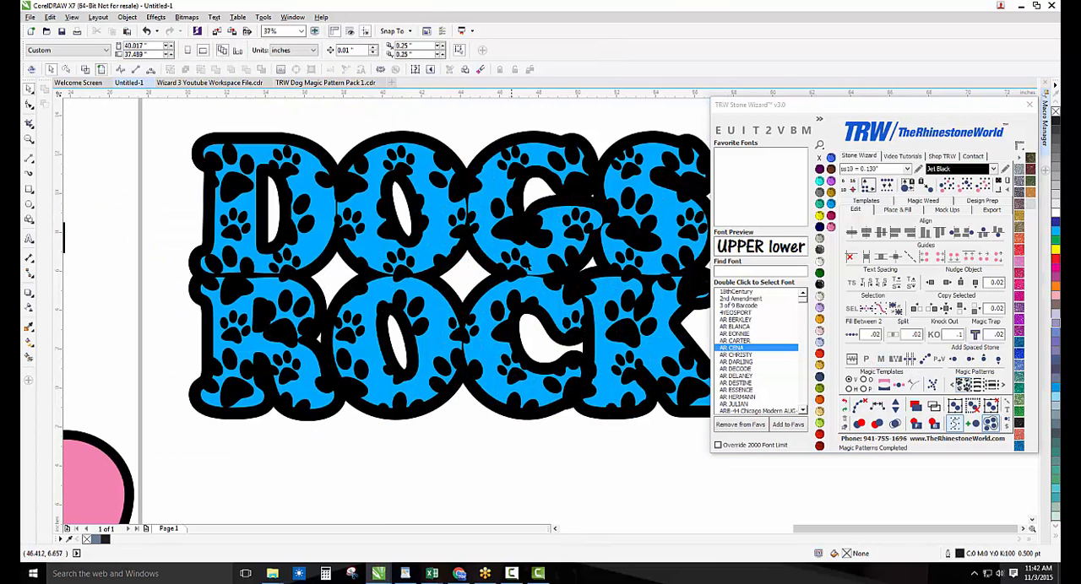
{"action": "scroll", "coordinate": [511, 291], "scroll_direction": "down", "scroll_amount": 1}
{"action": "key", "text": "ctrl+z"}
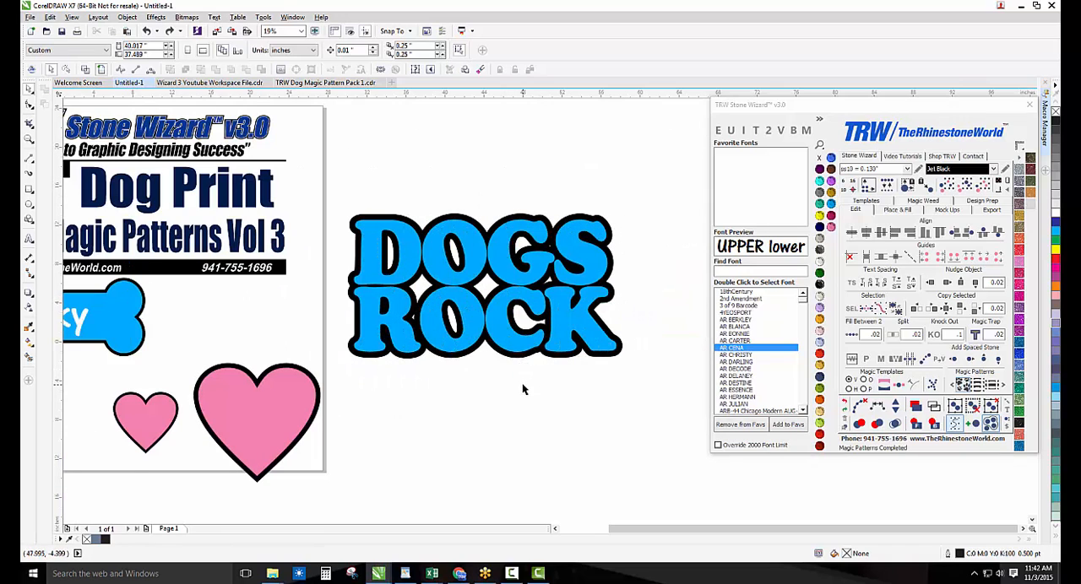
Shrink the DOGS ROCK lettering with its backing to about 22.6 inches wide and knock out the backing with a value of .08
{"action": "left_click_drag", "start_coordinate": [657, 184], "coordinate": [325, 376]}
{"action": "left_click_drag", "start_coordinate": [626, 209], "coordinate": [572, 238]}
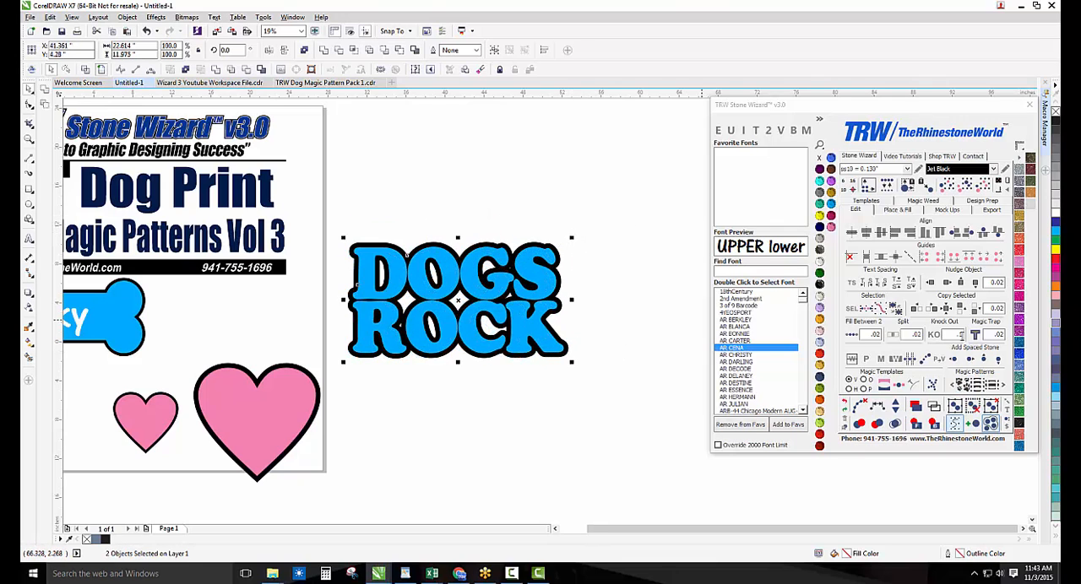
{"action": "left_click", "coordinate": [960, 335]}
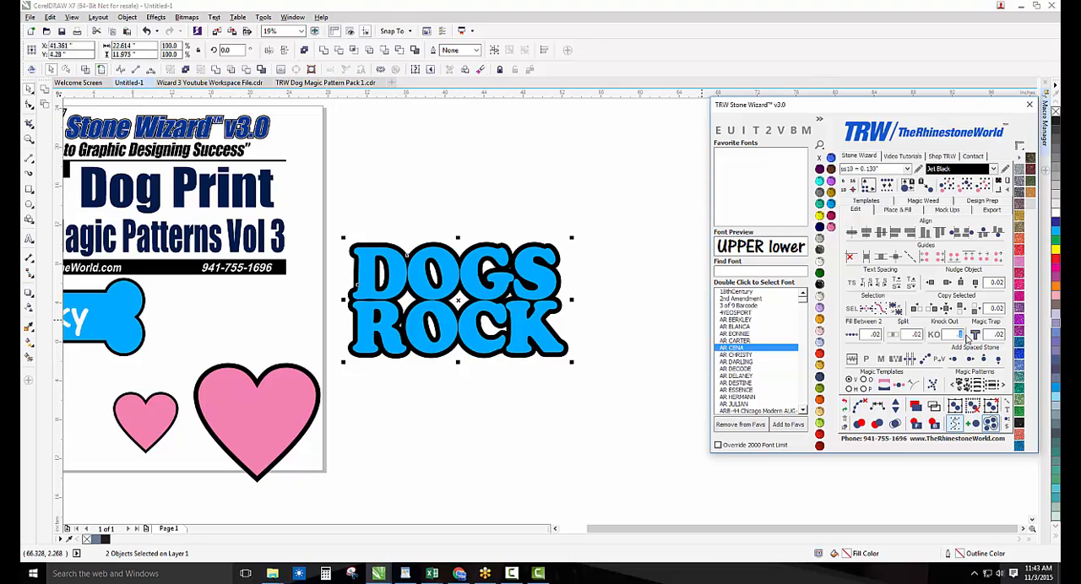
{"action": "type", "text": ".08"}
{"action": "left_click", "coordinate": [934, 334]}
{"action": "left_click_drag", "start_coordinate": [552, 320], "coordinate": [552, 320]}
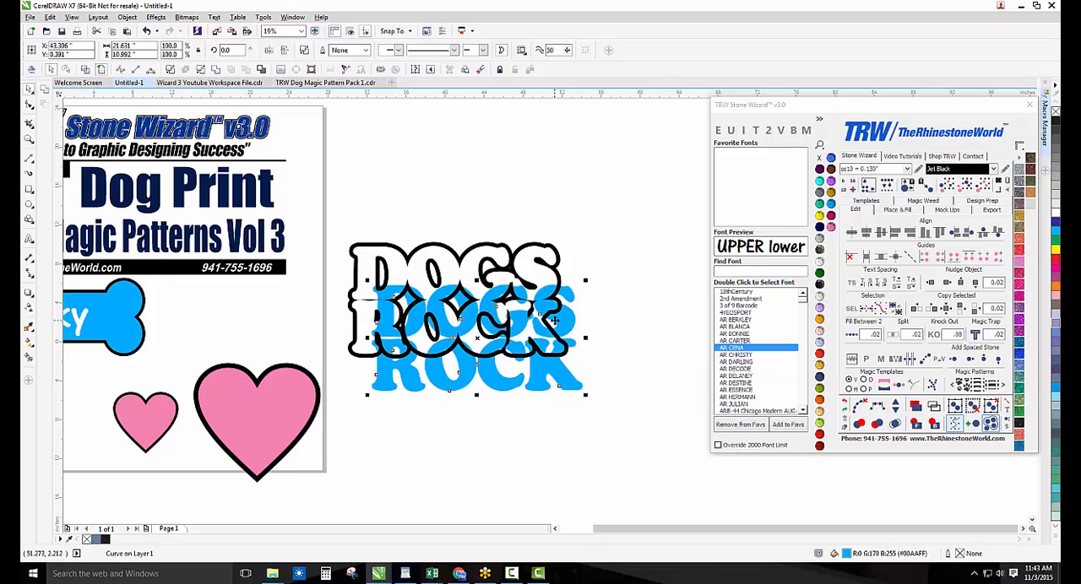
{"action": "key", "text": "ctrl+z"}
{"action": "scroll", "coordinate": [547, 285], "scroll_direction": "up", "scroll_amount": 1}
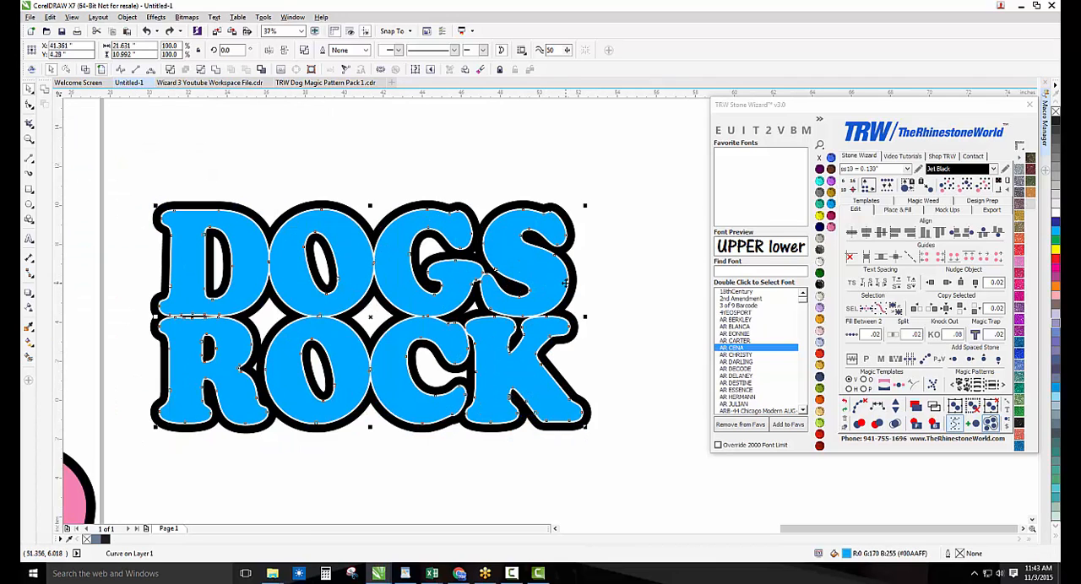
Apply the paw print magic pattern to the knocked-out blue DOGS ROCK lettering
{"action": "left_click", "coordinate": [963, 385]}
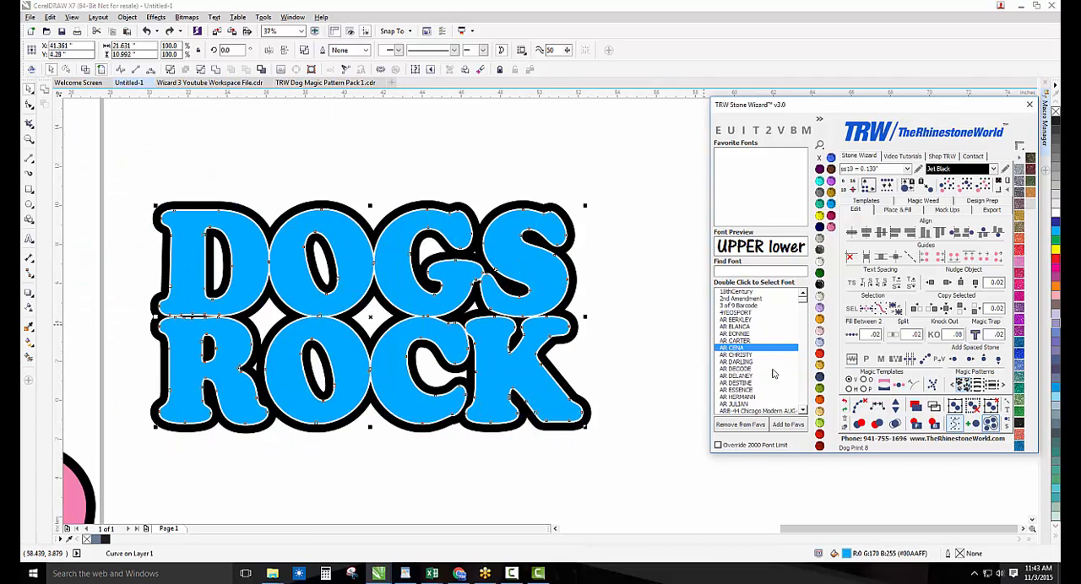
{"action": "left_click", "coordinate": [640, 361]}
{"action": "scroll", "coordinate": [498, 358], "scroll_direction": "down", "scroll_amount": 1}
{"action": "scroll", "coordinate": [463, 384], "scroll_direction": "up", "scroll_amount": 1}
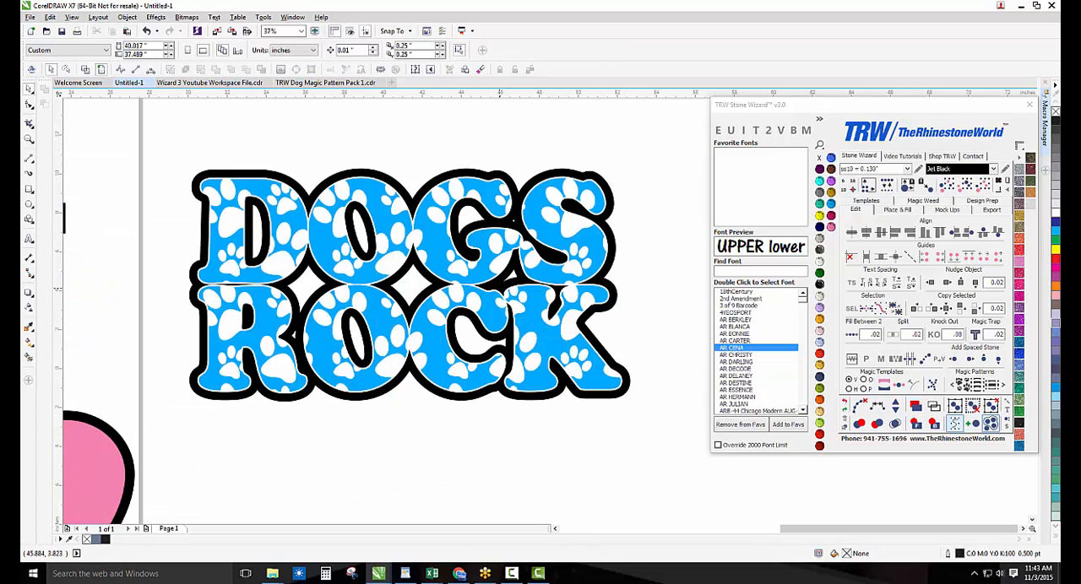
Try to knock out the Rocky lettering from the blue bone using all three overlapping objects and a value of .08
{"action": "scroll", "coordinate": [497, 307], "scroll_direction": "down", "scroll_amount": 2}
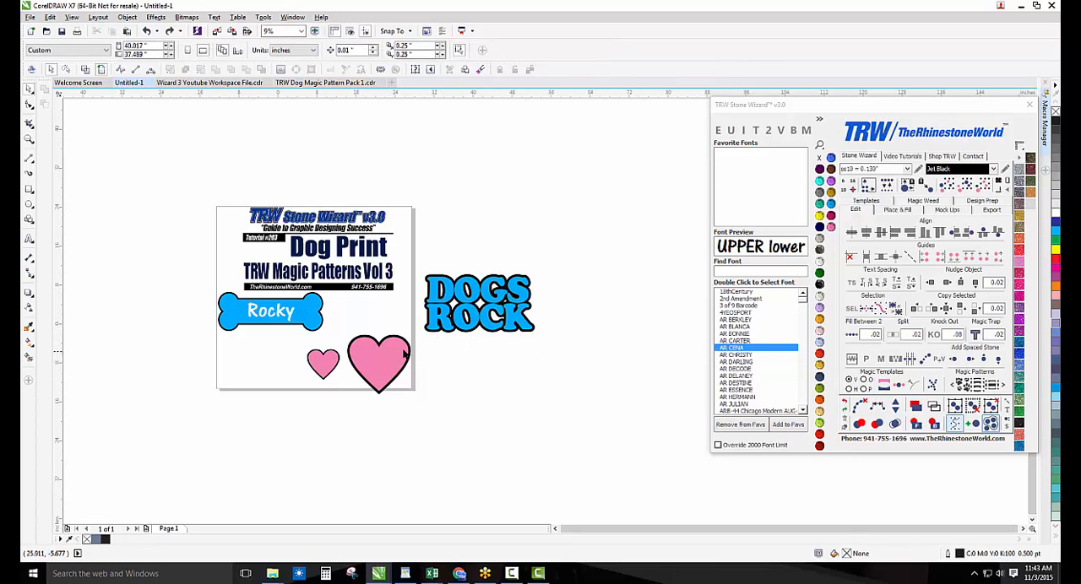
{"action": "scroll", "coordinate": [226, 331], "scroll_direction": "up", "scroll_amount": 1}
{"action": "scroll", "coordinate": [347, 332], "scroll_direction": "up", "scroll_amount": 1}
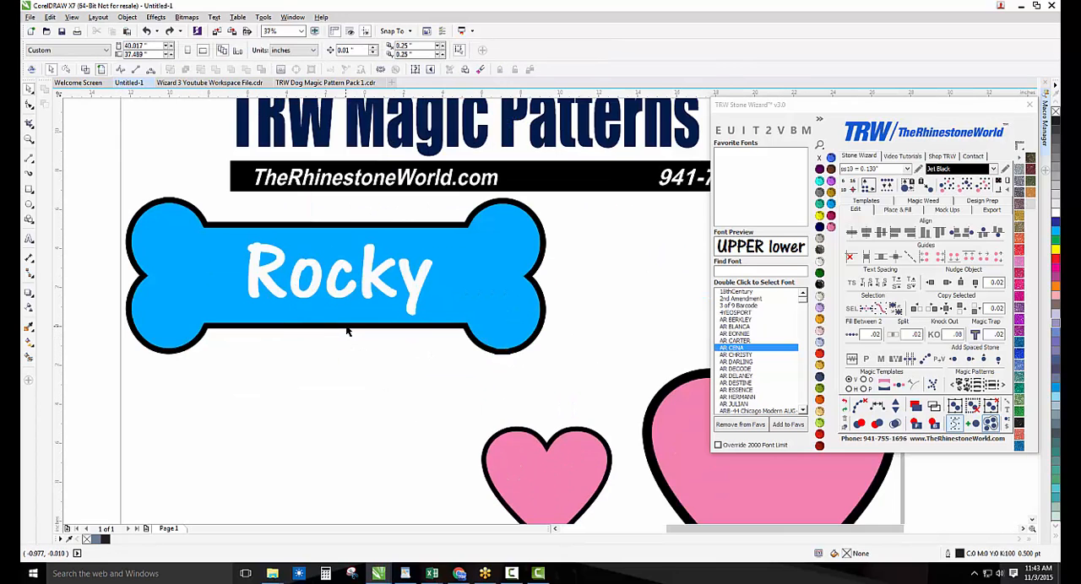
{"action": "left_click_drag", "start_coordinate": [405, 288], "coordinate": [400, 327]}
{"action": "key", "text": "ctrl+z"}
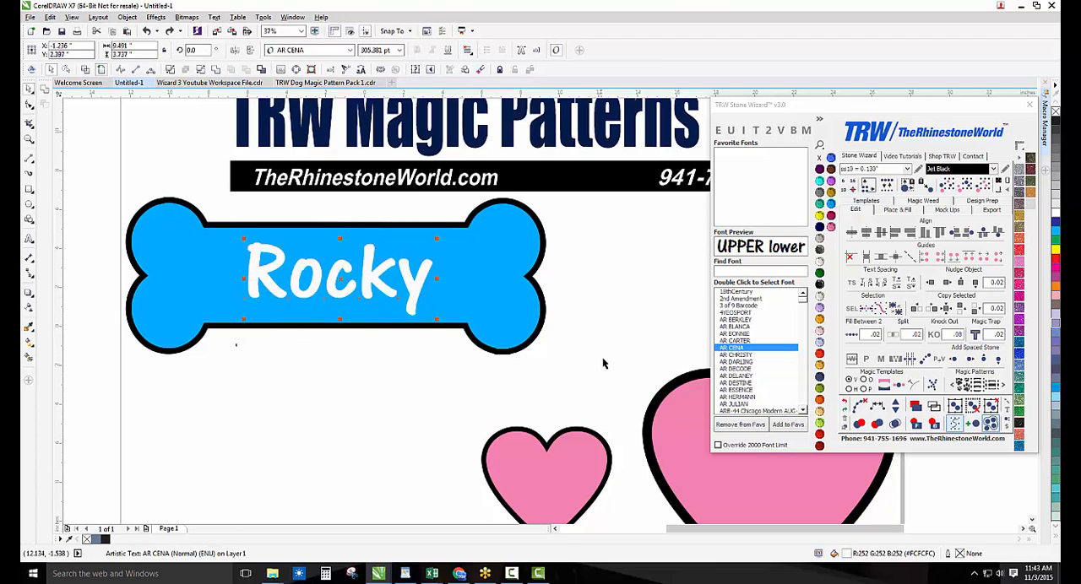
{"action": "left_click_drag", "start_coordinate": [580, 392], "coordinate": [128, 170]}
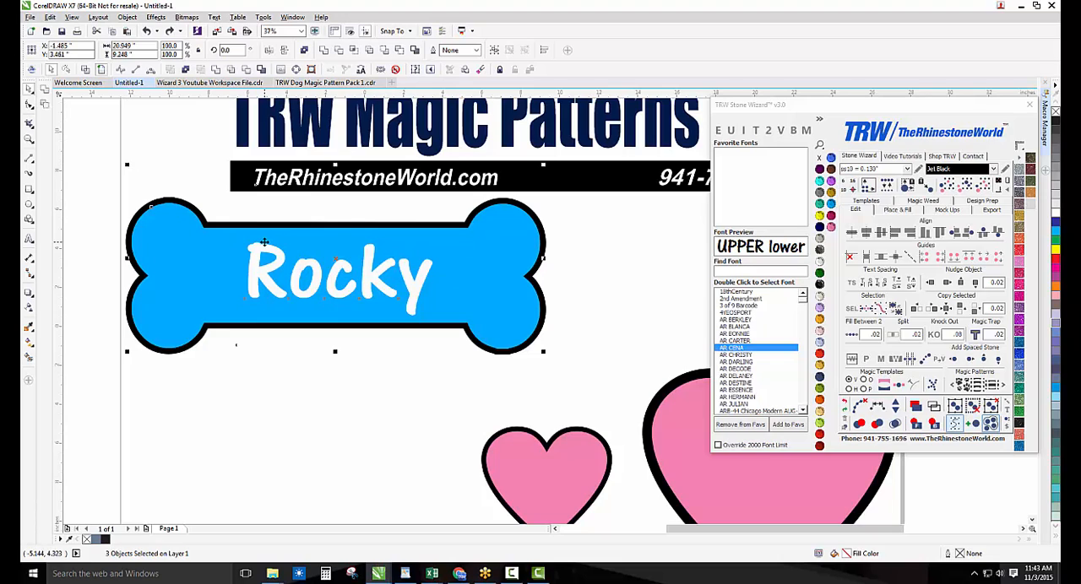
{"action": "left_click", "coordinate": [934, 334]}
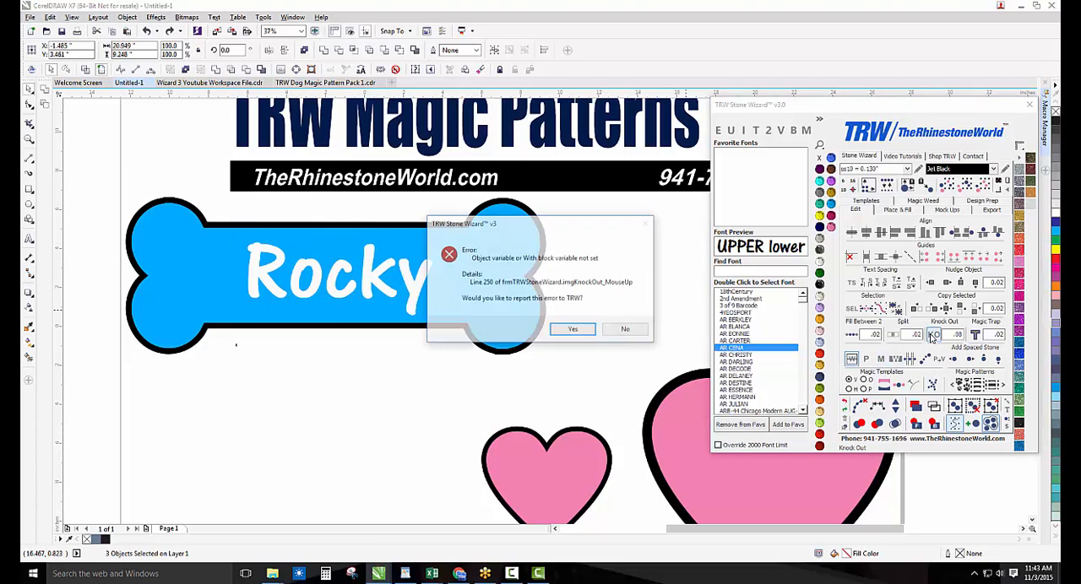
{"action": "left_click", "coordinate": [591, 330]}
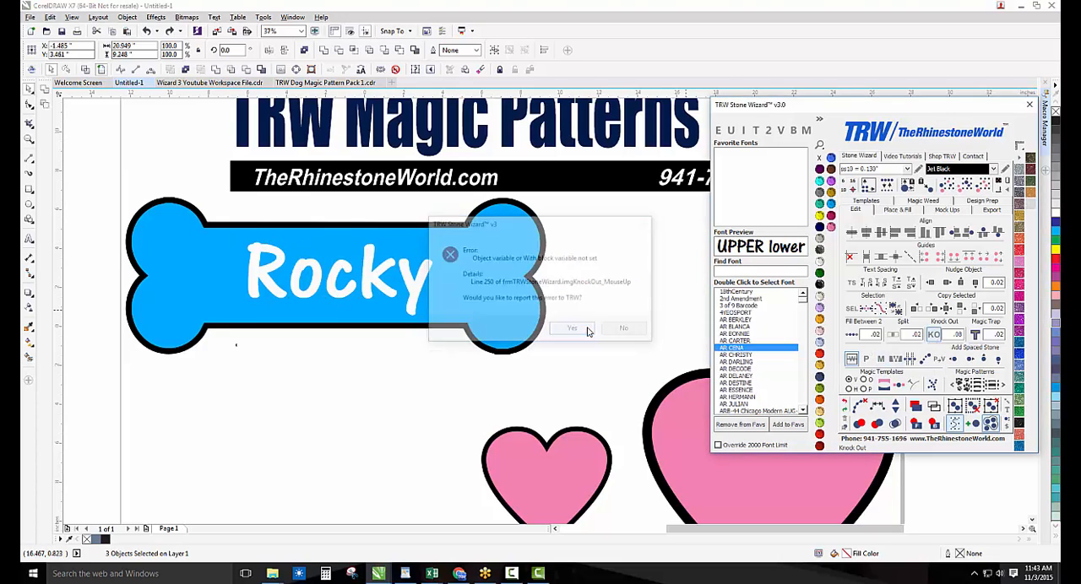
{"action": "left_click", "coordinate": [636, 311]}
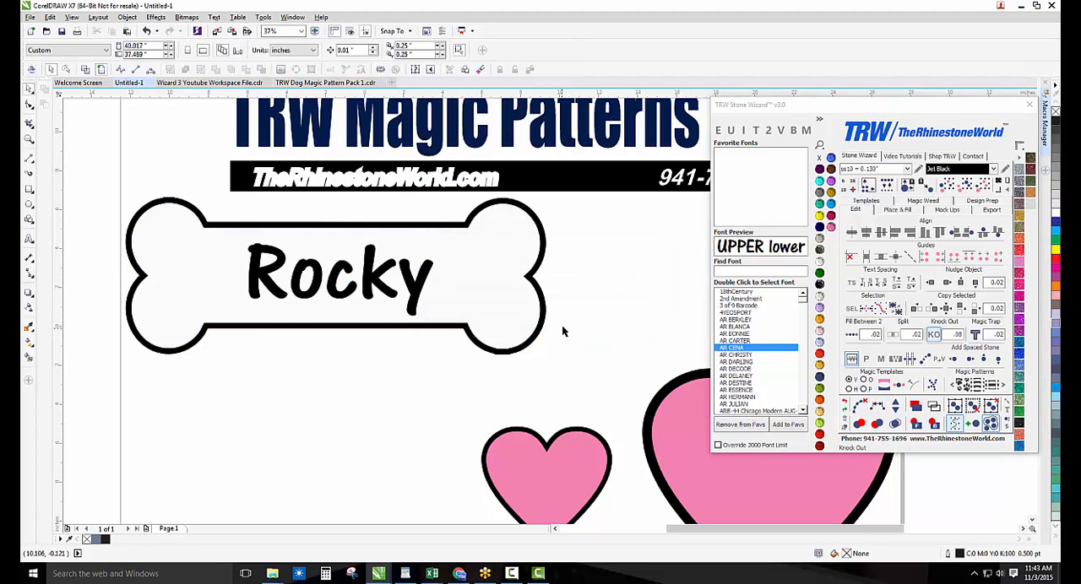
Knock out the Rocky lettering from the blue bone with a value of .08
{"action": "left_click", "coordinate": [390, 282]}
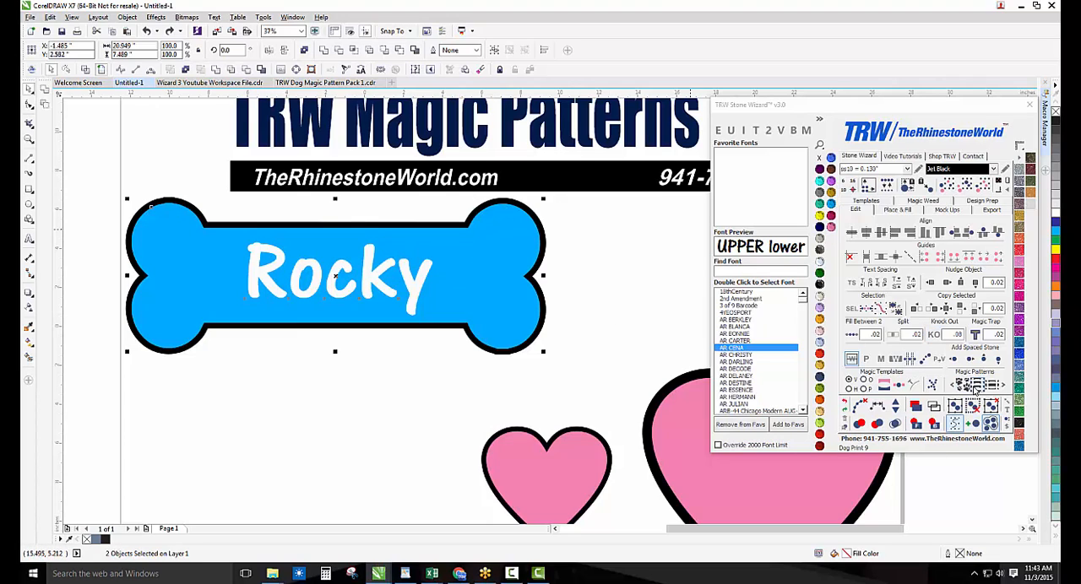
{"action": "left_click", "coordinate": [952, 356]}
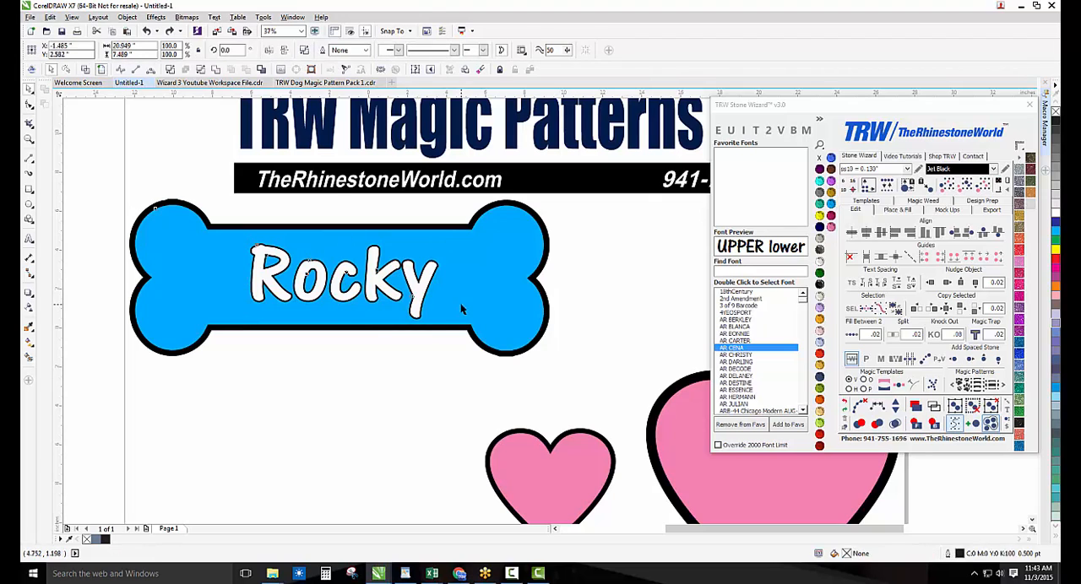
Apply the large solid paw magic pattern and the heart-with-paw magic pattern to the blue bone in turn, undoing each
{"action": "left_click", "coordinate": [469, 277]}
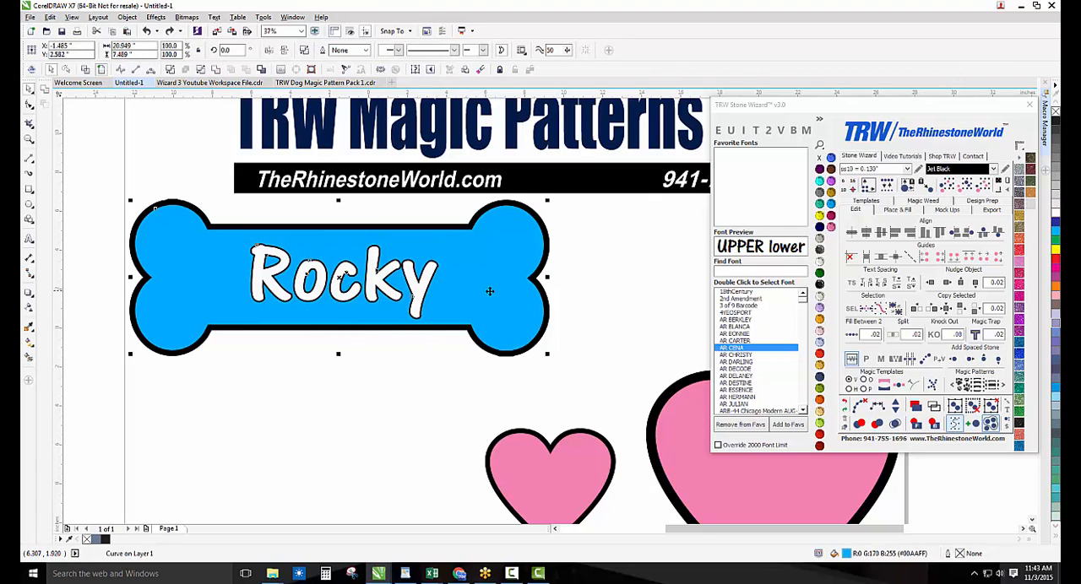
{"action": "left_click", "coordinate": [962, 385]}
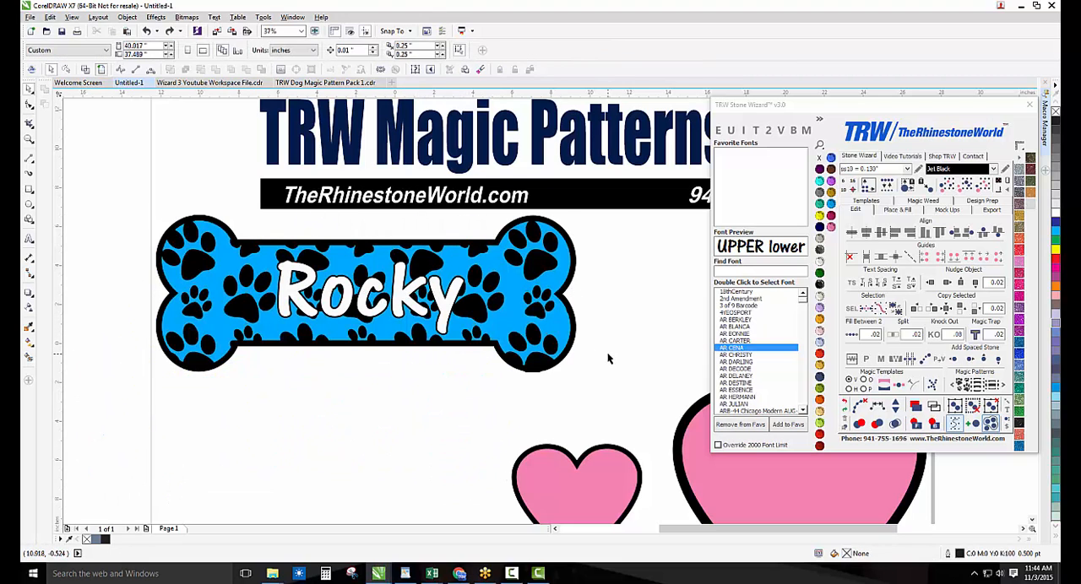
{"action": "left_click", "coordinate": [485, 316]}
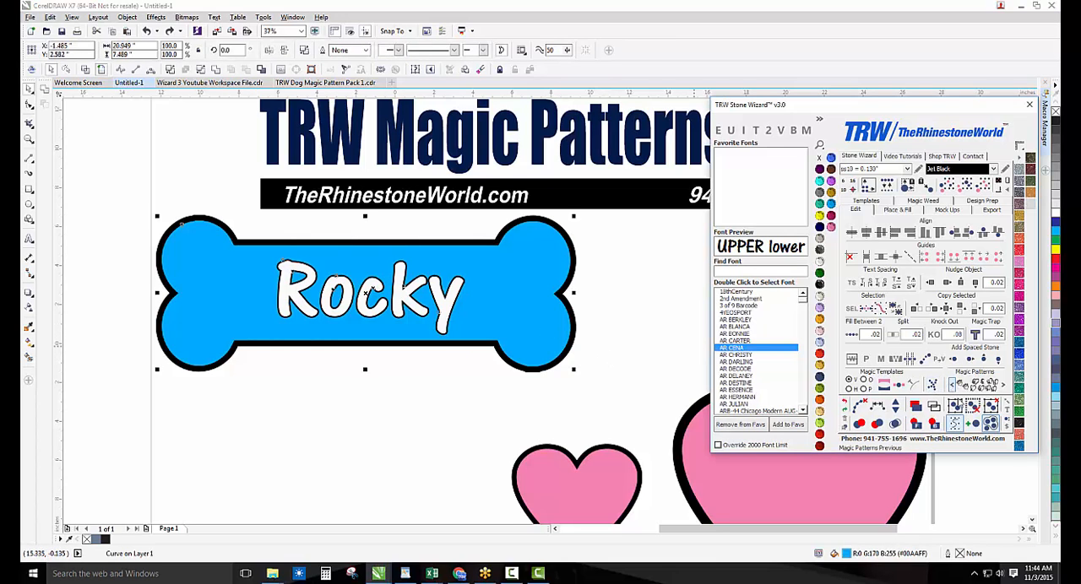
{"action": "left_click", "coordinate": [984, 386]}
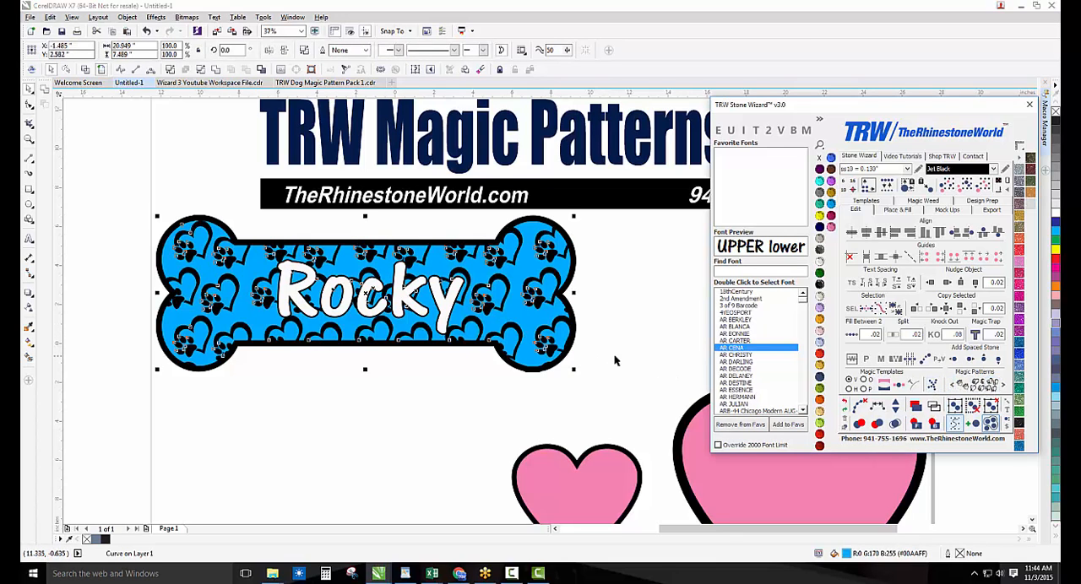
{"action": "scroll", "coordinate": [498, 287], "scroll_direction": "up", "scroll_amount": 3}
{"action": "scroll", "coordinate": [470, 326], "scroll_direction": "down", "scroll_amount": 3}
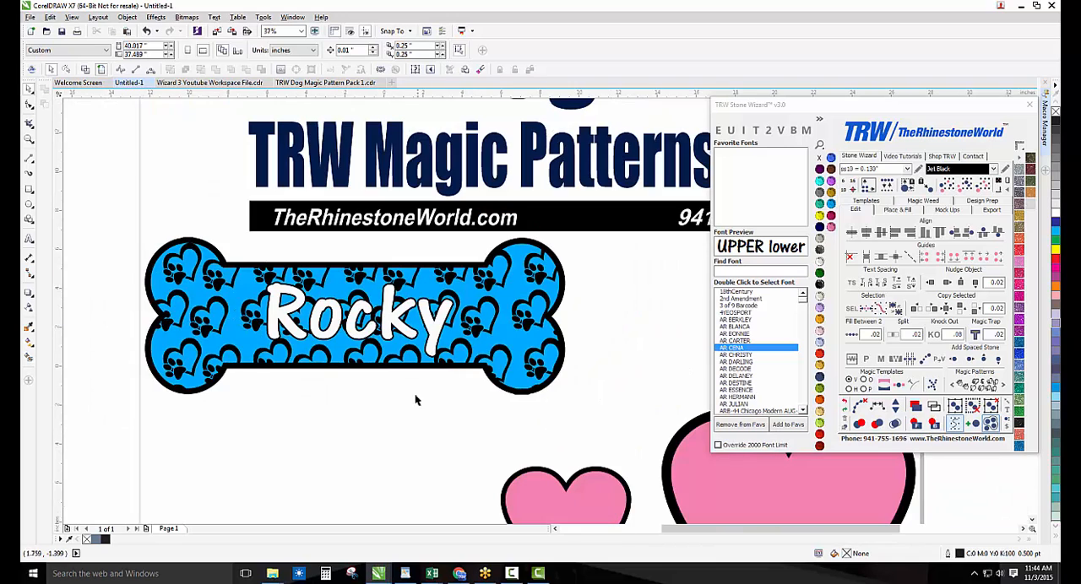
{"action": "key", "text": "ctrl+z"}
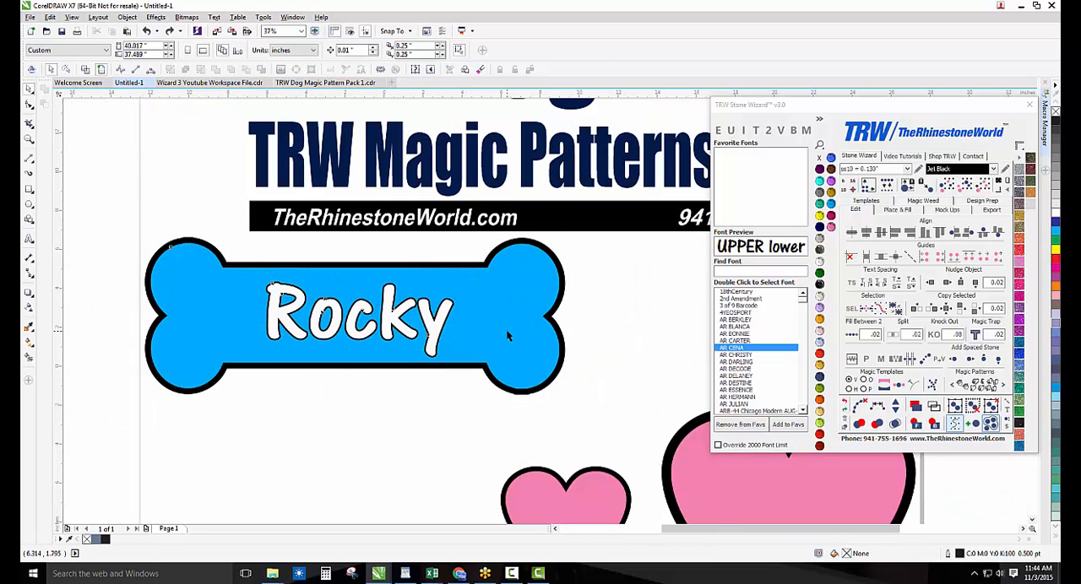
Apply the Dog Print 5 magic pattern to the blue Rocky bone and undo it
{"action": "left_click", "coordinate": [506, 329]}
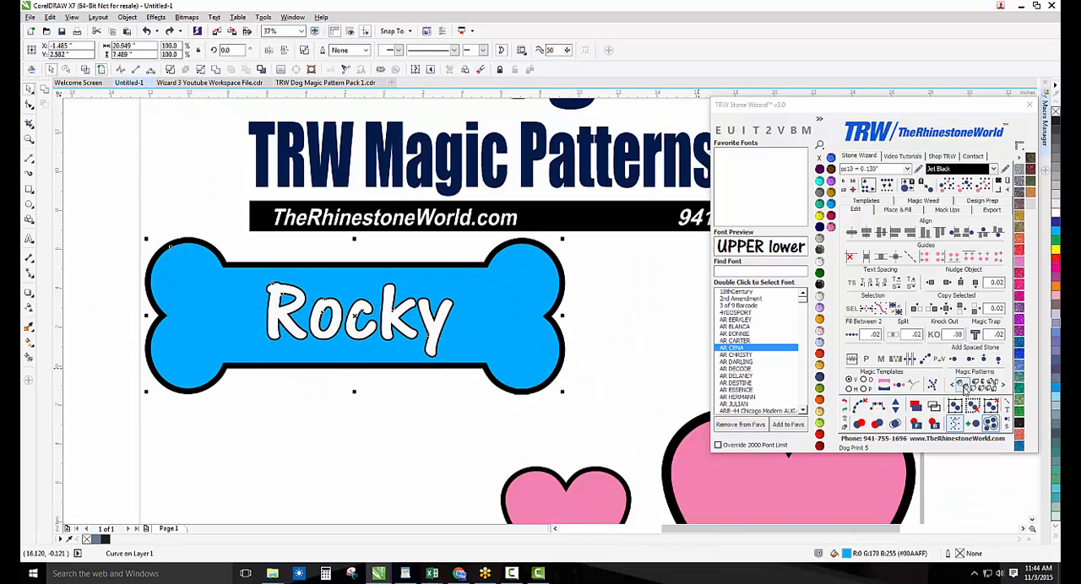
{"action": "left_click", "coordinate": [963, 387]}
{"action": "left_click", "coordinate": [625, 375]}
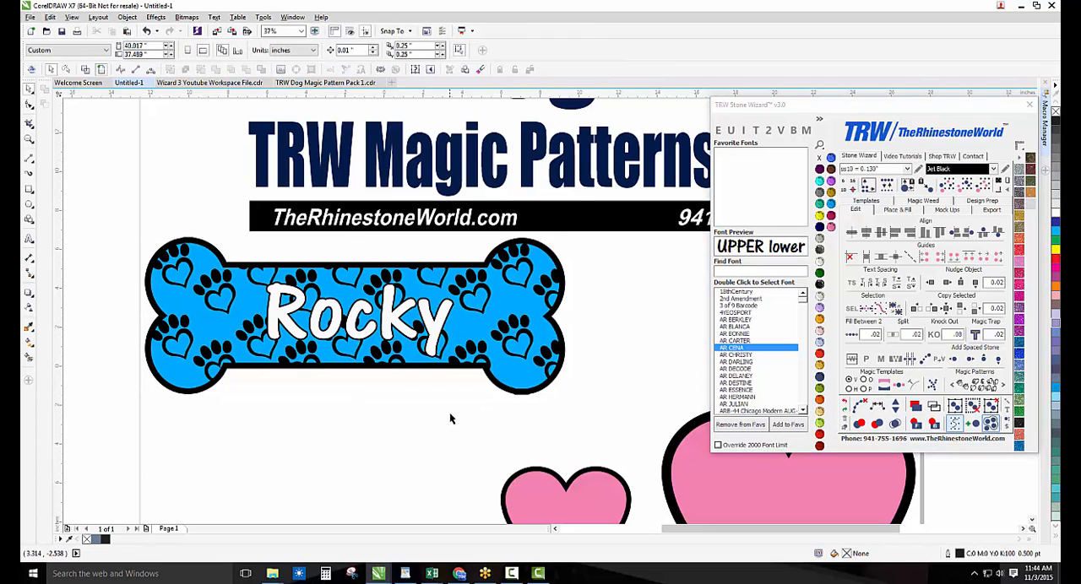
{"action": "key", "text": "ctrl+z"}
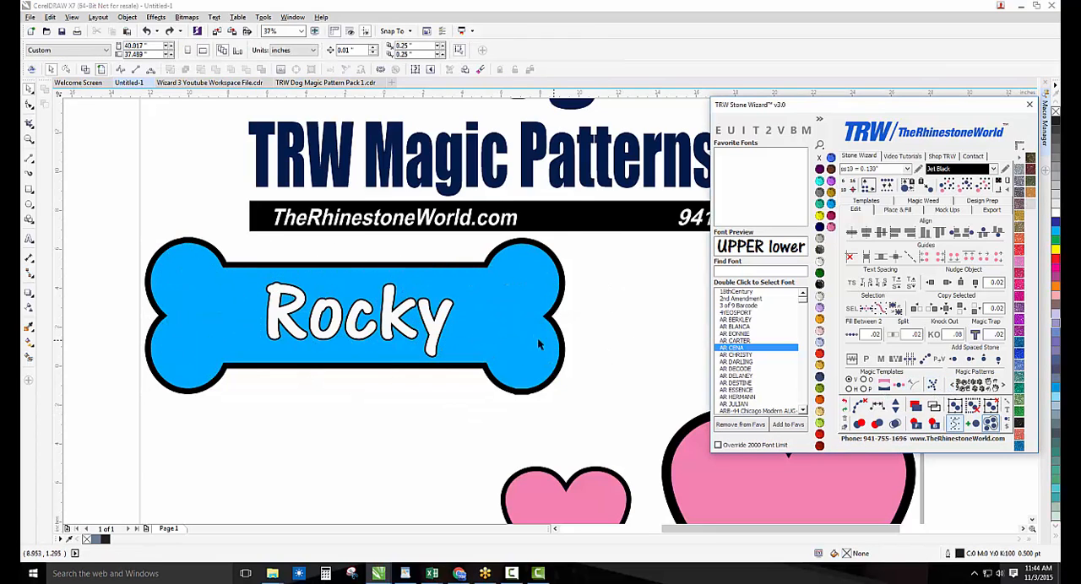
Apply the Dog Print 4 magic pattern to the blue Rocky bone and undo it
{"action": "left_click", "coordinate": [537, 337]}
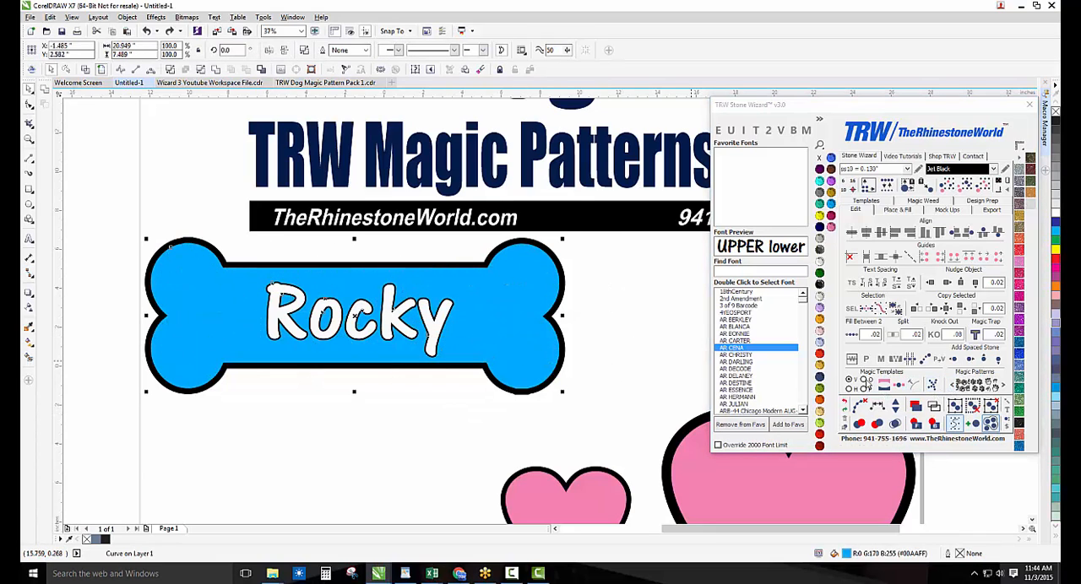
{"action": "left_click", "coordinate": [993, 389]}
{"action": "left_click", "coordinate": [586, 370]}
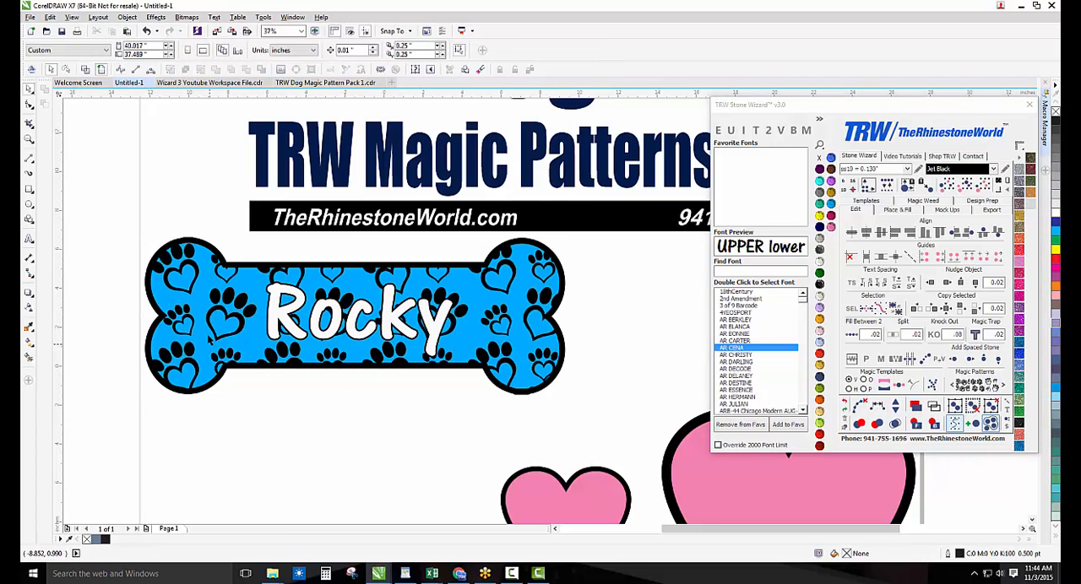
{"action": "scroll", "coordinate": [192, 327], "scroll_direction": "up", "scroll_amount": 2}
{"action": "scroll", "coordinate": [320, 272], "scroll_direction": "down", "scroll_amount": 3}
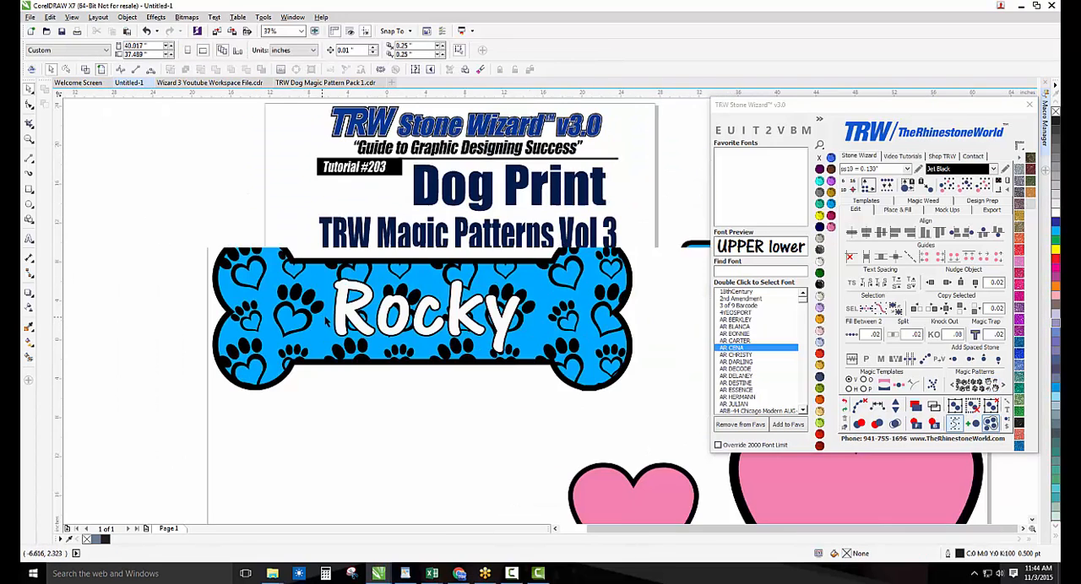
Apply the magic pattern of solid paws with thin contour lines to the blue Rocky bone and undo it
{"action": "scroll", "coordinate": [423, 316], "scroll_direction": "up", "scroll_amount": 3}
{"action": "left_click", "coordinate": [424, 316]}
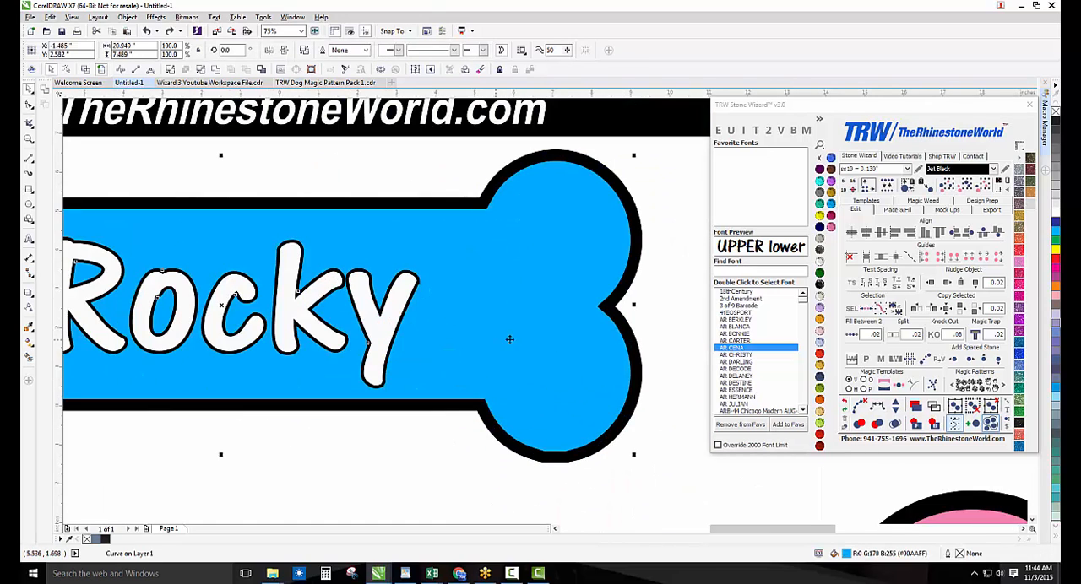
{"action": "left_click", "coordinate": [978, 387]}
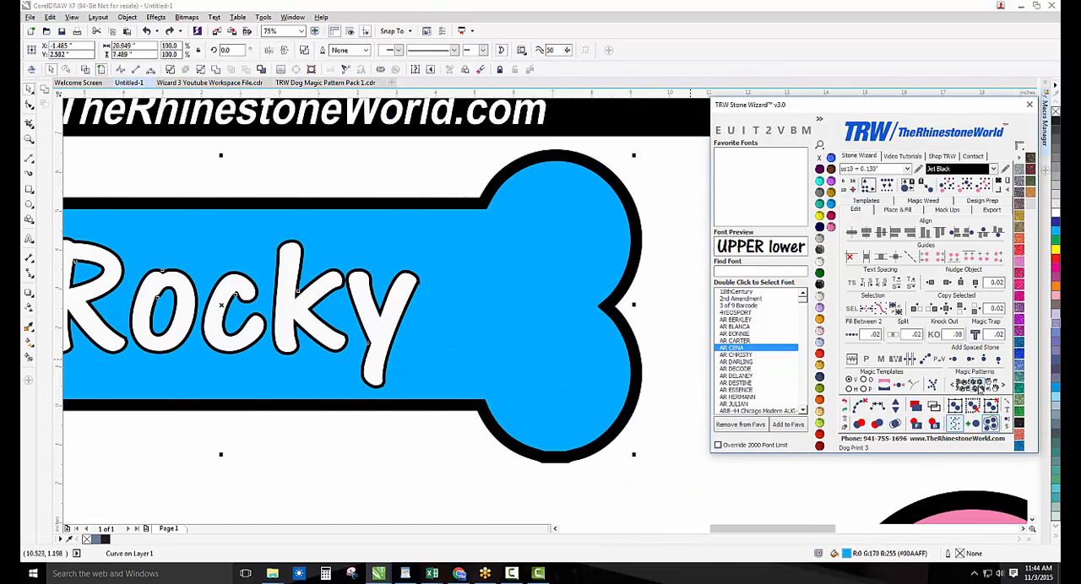
{"action": "left_click", "coordinate": [684, 375]}
{"action": "scroll", "coordinate": [510, 359], "scroll_direction": "down", "scroll_amount": 2}
{"action": "key", "text": "ctrl+z"}
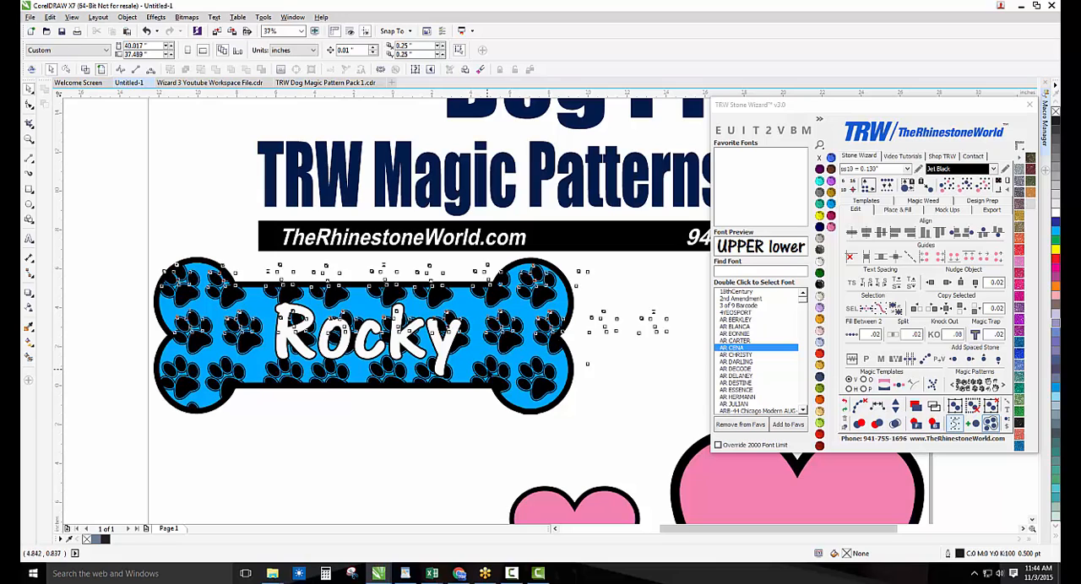
Apply the outline-only paw magic pattern to the blue Rocky bone and undo it
{"action": "left_click", "coordinate": [967, 390]}
{"action": "left_click", "coordinate": [583, 369]}
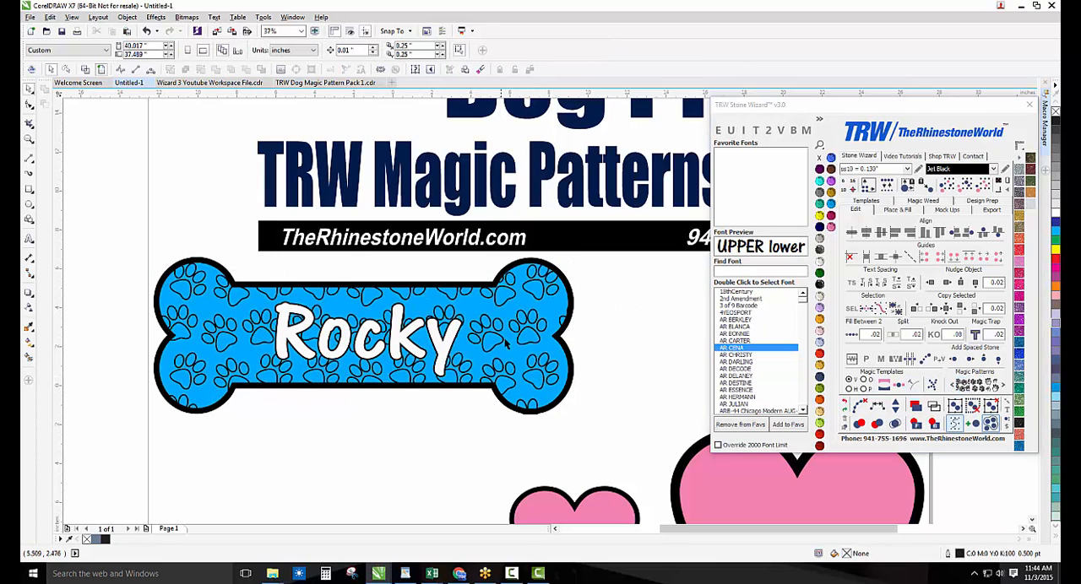
{"action": "key", "text": "ctrl+z"}
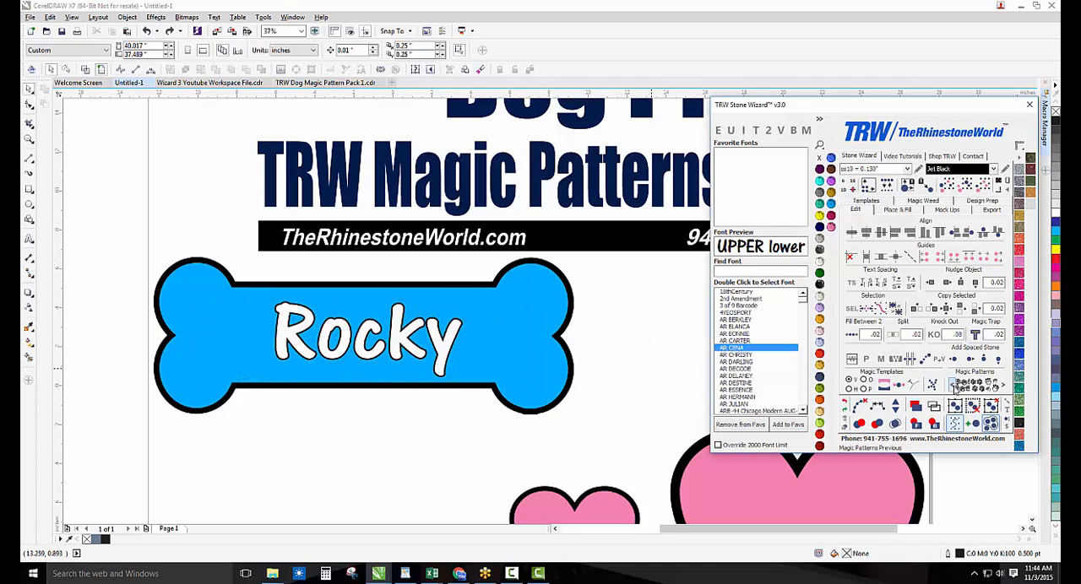
Apply the Dog Print 1 magic pattern to the blue Rocky bone
{"action": "left_click", "coordinate": [988, 383]}
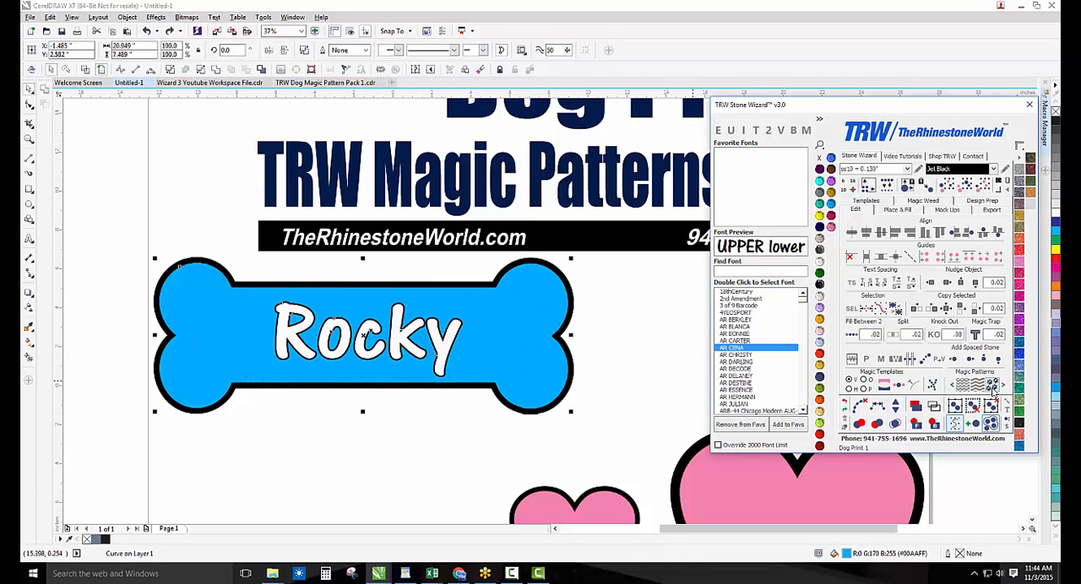
{"action": "scroll", "coordinate": [513, 359], "scroll_direction": "up", "scroll_amount": 2}
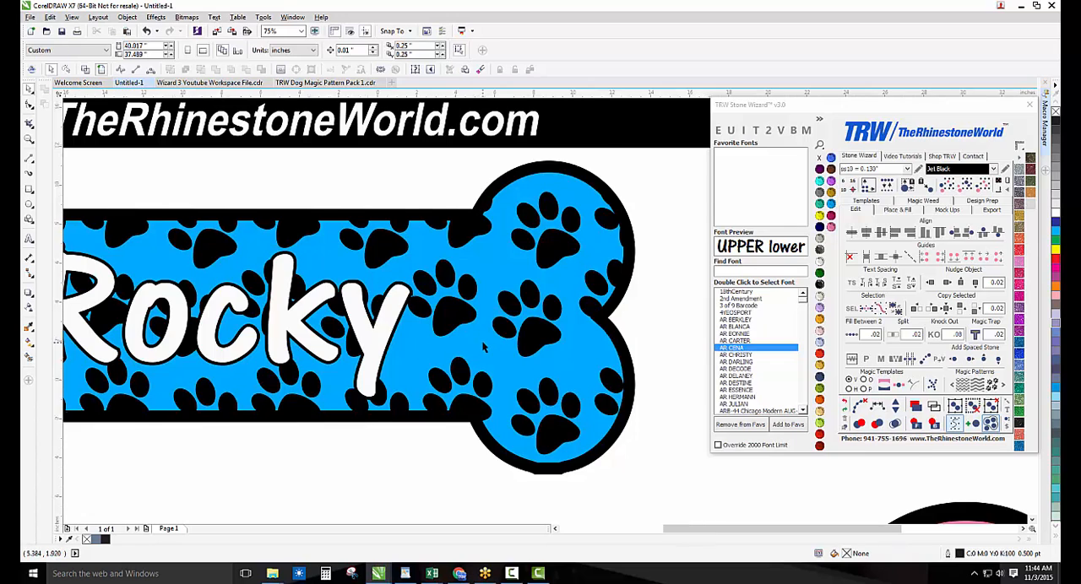
{"action": "scroll", "coordinate": [484, 348], "scroll_direction": "down", "scroll_amount": 2}
{"action": "scroll", "coordinate": [477, 353], "scroll_direction": "up", "scroll_amount": 2}
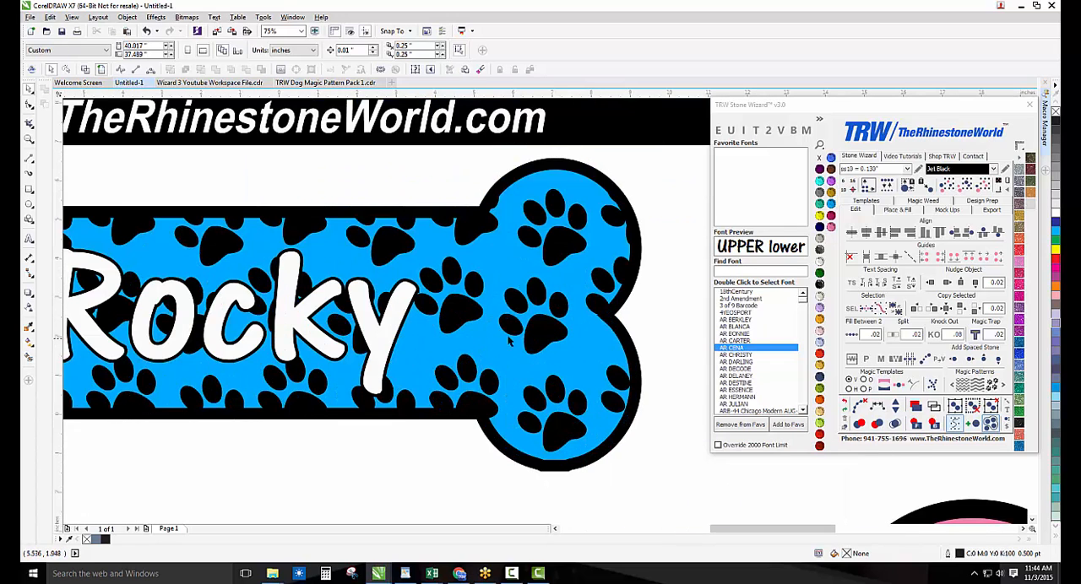
Move the blue paw-patterned bone off its black backing and undo the move
{"action": "left_click", "coordinate": [550, 339]}
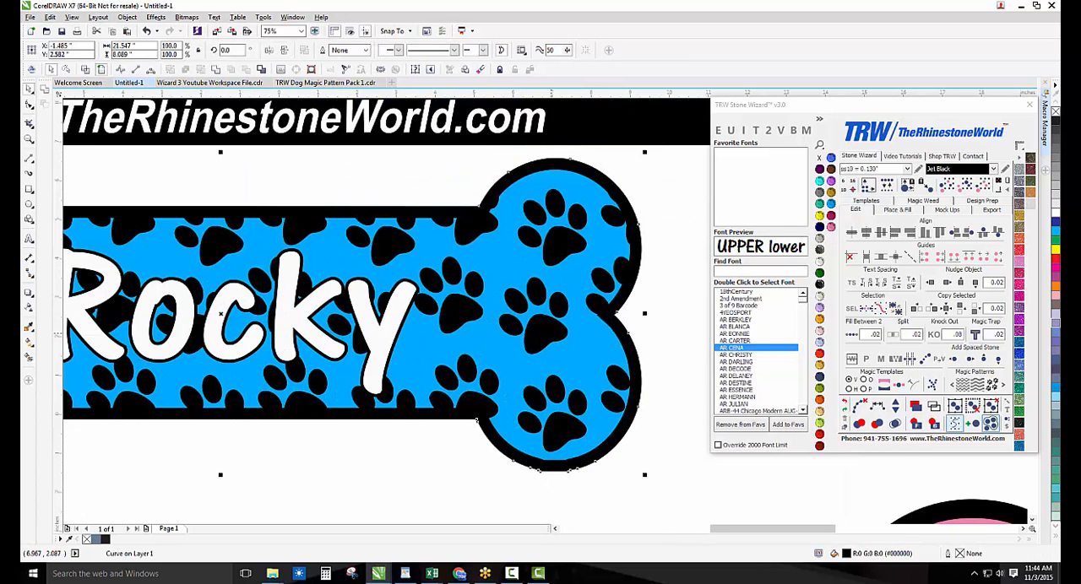
{"action": "left_click", "coordinate": [574, 353]}
{"action": "left_click", "coordinate": [656, 342]}
{"action": "left_click", "coordinate": [601, 353]}
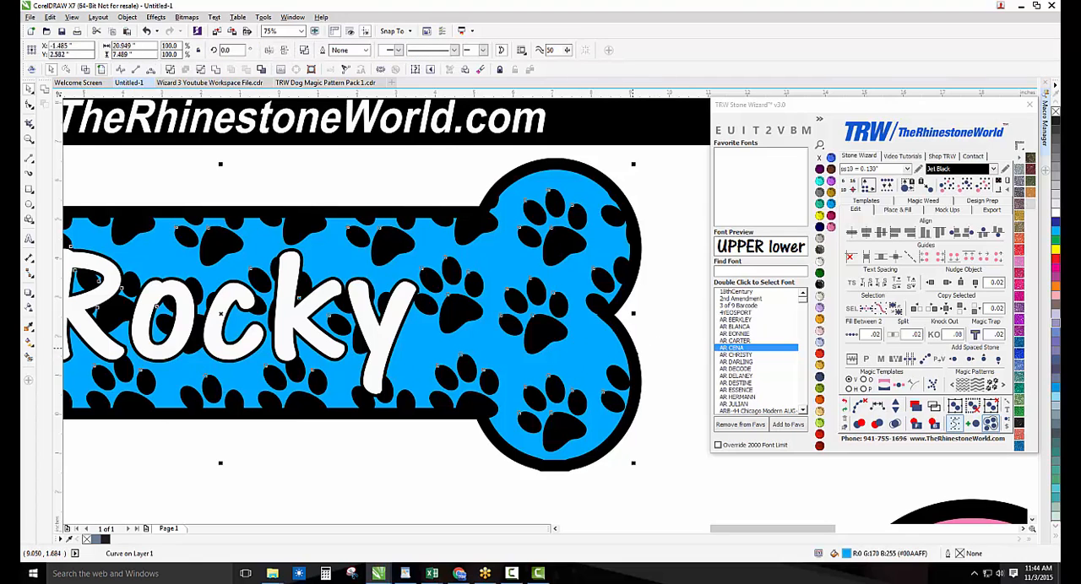
{"action": "left_click", "coordinate": [632, 348], "text": "shift"}
{"action": "left_click_drag", "start_coordinate": [603, 352], "coordinate": [652, 311]}
{"action": "key", "text": "ctrl+z"}
Knock out the paw-patterned blue bone from its black backing with a value of .08 and colour the Rocky lettering TRW Fuchsia
{"action": "scroll", "coordinate": [582, 364], "scroll_direction": "down", "scroll_amount": 1}
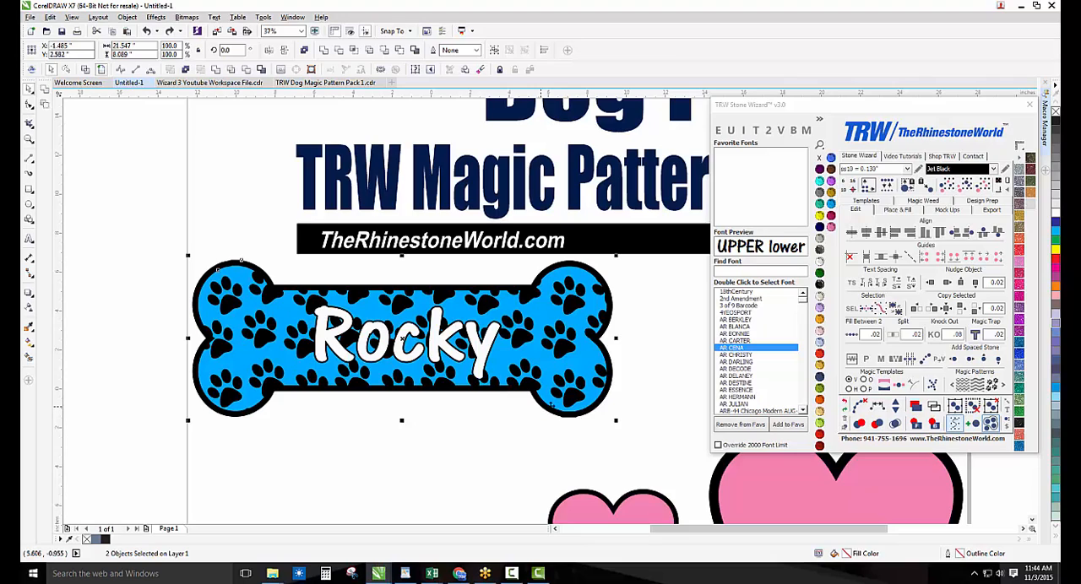
{"action": "left_click", "coordinate": [937, 339]}
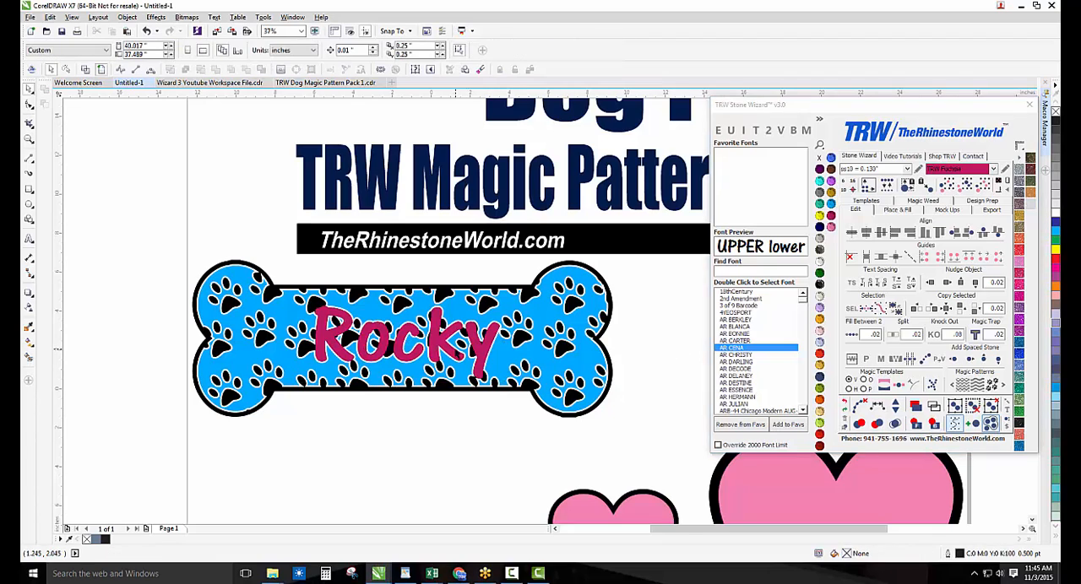
Knock out the fuchsia Rocky lettering from the black paw backing with a value of .08
{"action": "scroll", "coordinate": [456, 354], "scroll_direction": "up", "scroll_amount": 2}
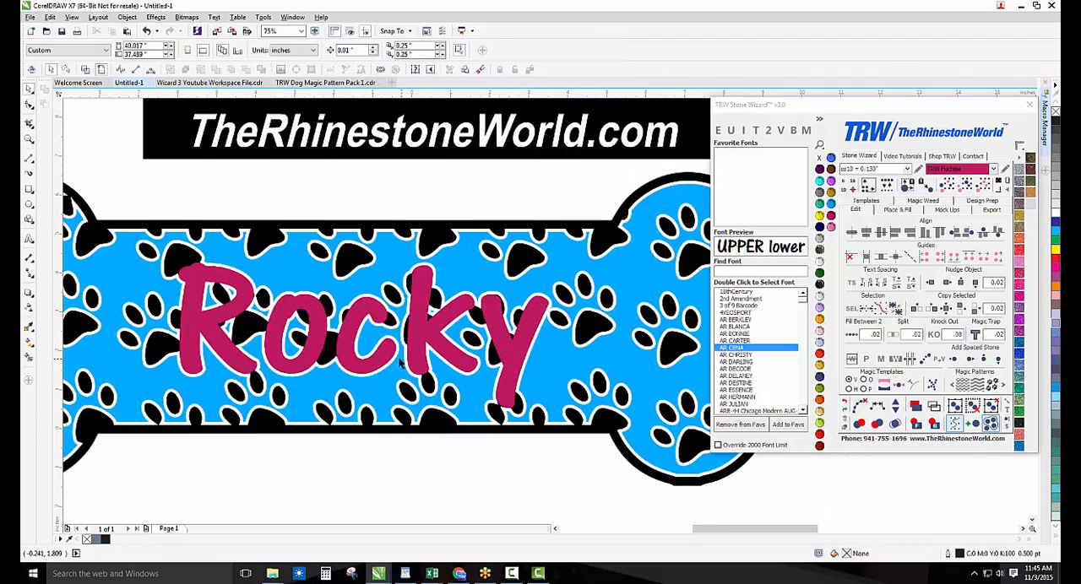
{"action": "left_click", "coordinate": [522, 257], "text": "shift"}
{"action": "left_click", "coordinate": [933, 335]}
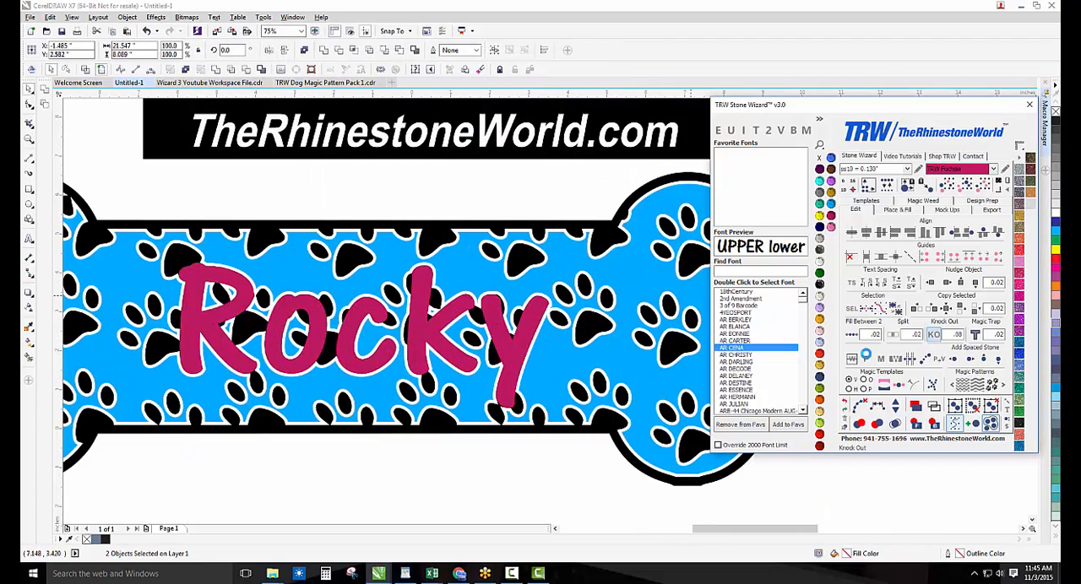
Apply the paw-print magic pattern to the large pink heart
{"action": "scroll", "coordinate": [502, 445], "scroll_direction": "down", "scroll_amount": 4}
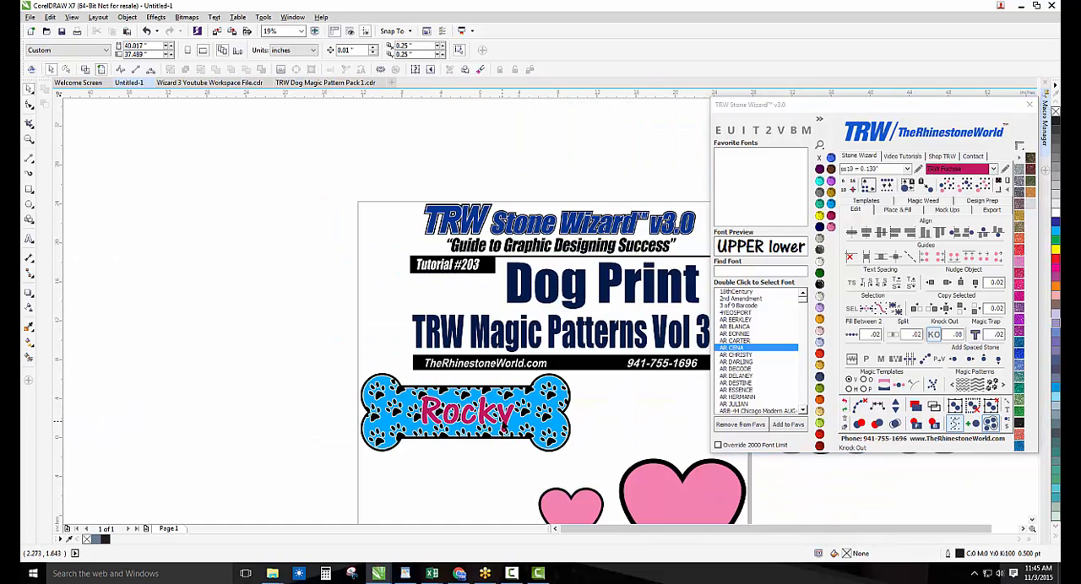
{"action": "left_click", "coordinate": [498, 457]}
{"action": "scroll", "coordinate": [499, 458], "scroll_direction": "down", "scroll_amount": 2}
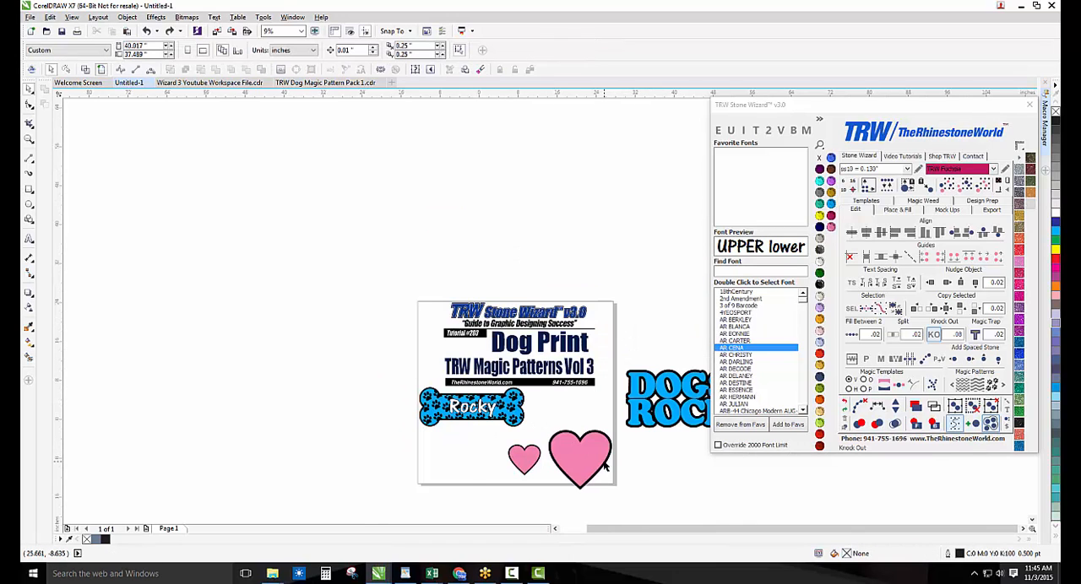
{"action": "scroll", "coordinate": [606, 469], "scroll_direction": "up", "scroll_amount": 2}
{"action": "left_click", "coordinate": [562, 471]}
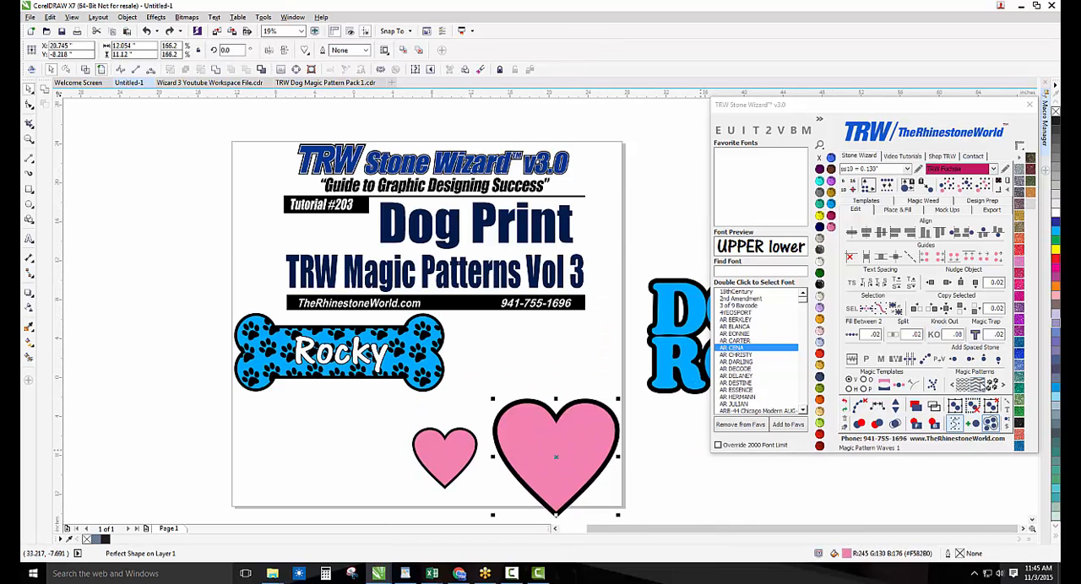
{"action": "left_click", "coordinate": [983, 389]}
{"action": "left_click", "coordinate": [671, 481]}
{"action": "scroll", "coordinate": [612, 510], "scroll_direction": "up", "scroll_amount": 4}
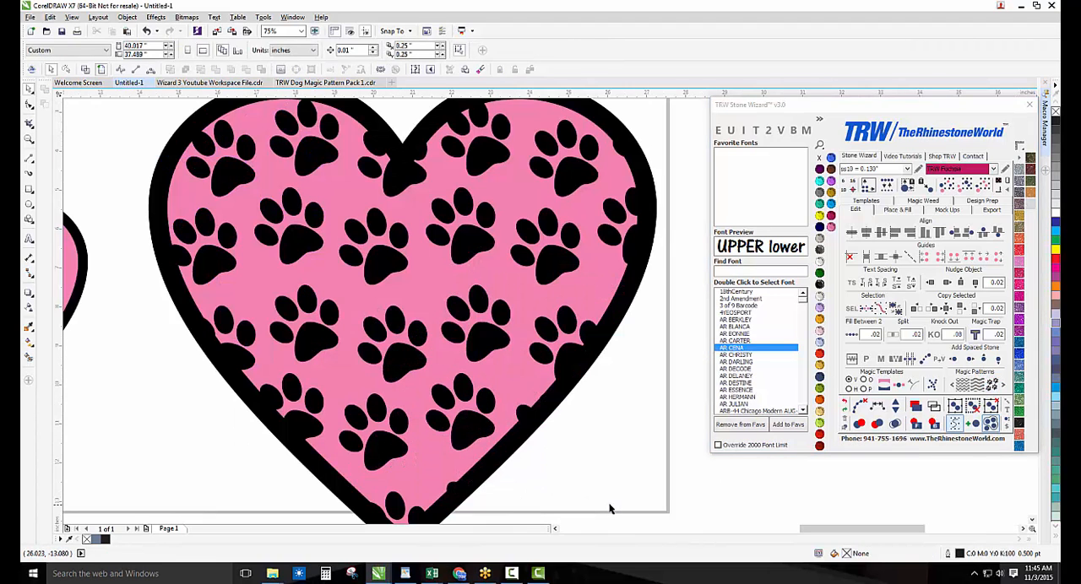
Examine the paw-patterned large heart alongside the plain small heart, the Rocky bone and the DOGS ROCK lettering
{"action": "scroll", "coordinate": [502, 397], "scroll_direction": "down", "scroll_amount": 3}
{"action": "left_click", "coordinate": [238, 359]}
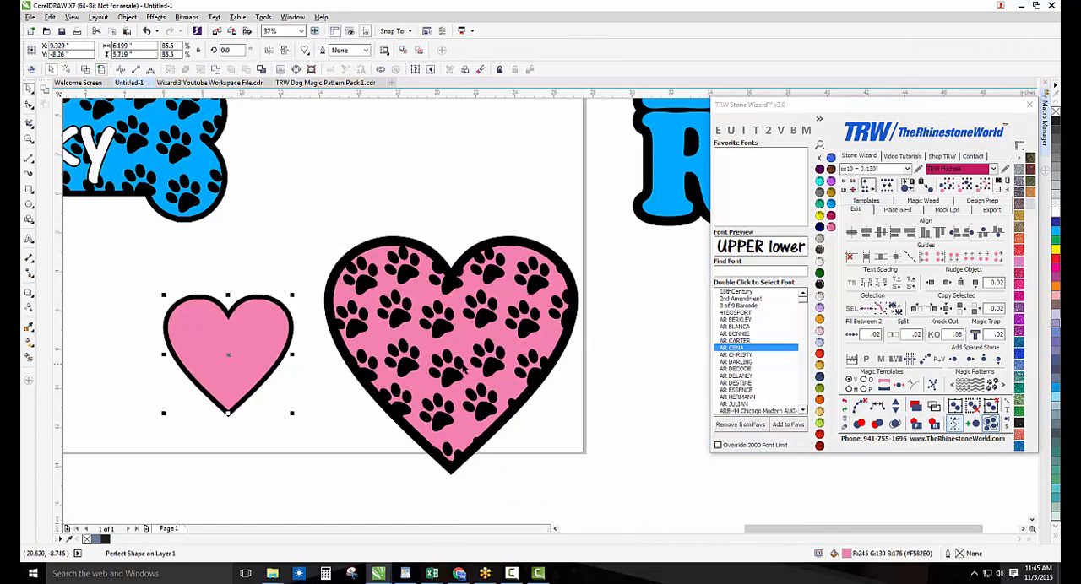
{"action": "scroll", "coordinate": [517, 385], "scroll_direction": "down", "scroll_amount": 3}
{"action": "scroll", "coordinate": [382, 319], "scroll_direction": "up", "scroll_amount": 1}
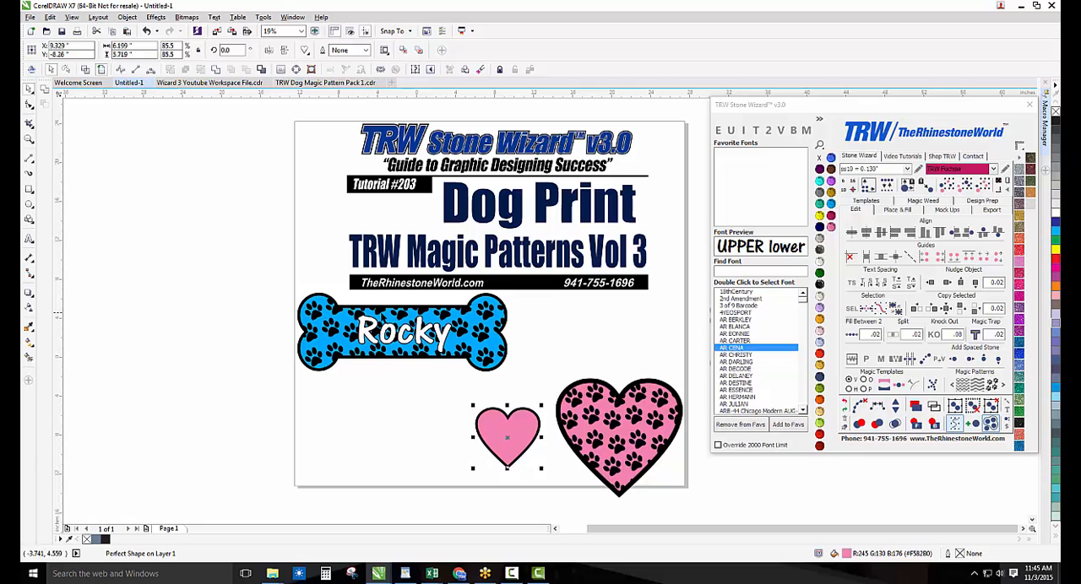
{"action": "left_click", "coordinate": [524, 363]}
{"action": "scroll", "coordinate": [384, 344], "scroll_direction": "down", "scroll_amount": 1}
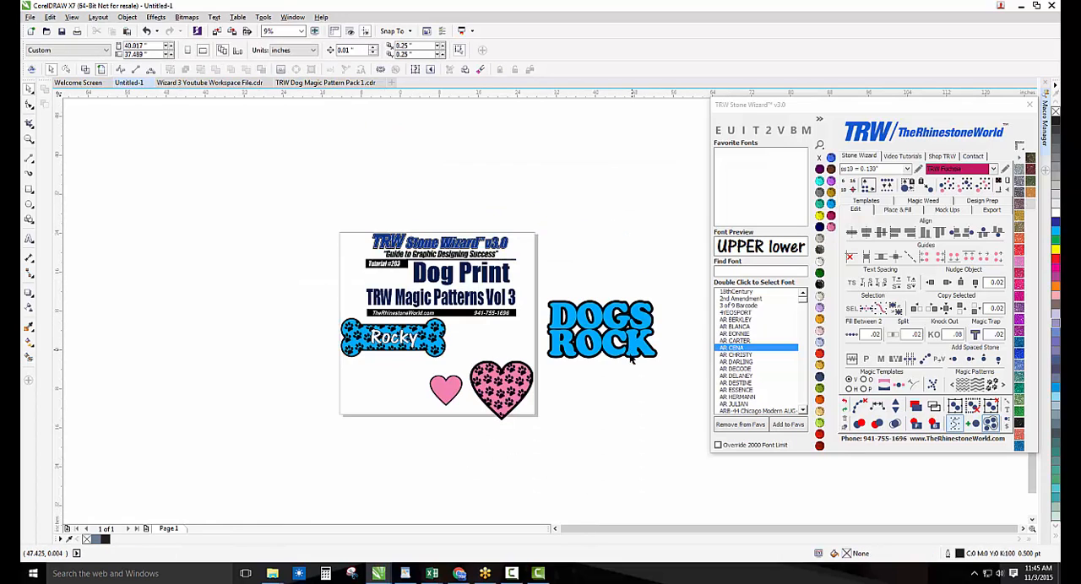
{"action": "scroll", "coordinate": [631, 359], "scroll_direction": "up", "scroll_amount": 1}
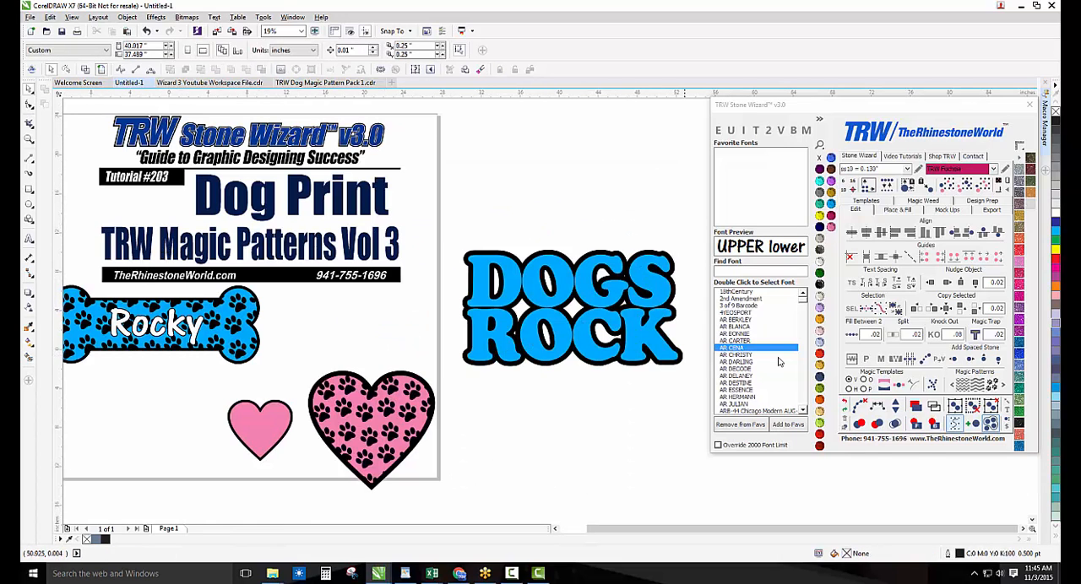
Browse the Magic Patterns onward to the further dog prints, including Dog Print 3, and review the page's title block
{"action": "left_click", "coordinate": [1003, 386]}
{"action": "left_click", "coordinate": [1004, 386]}
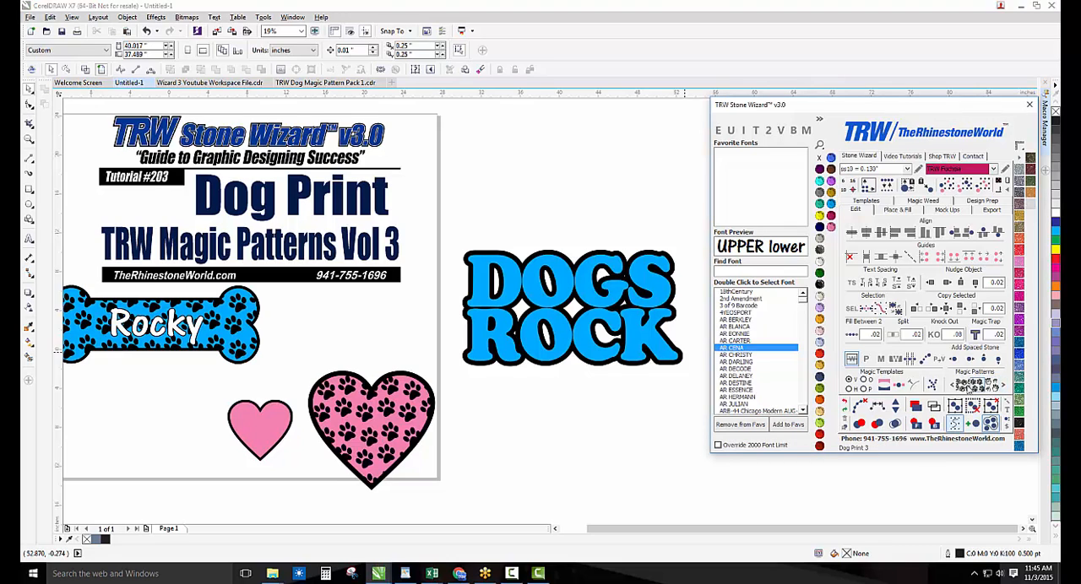
{"action": "scroll", "coordinate": [580, 374], "scroll_direction": "down", "scroll_amount": 2}
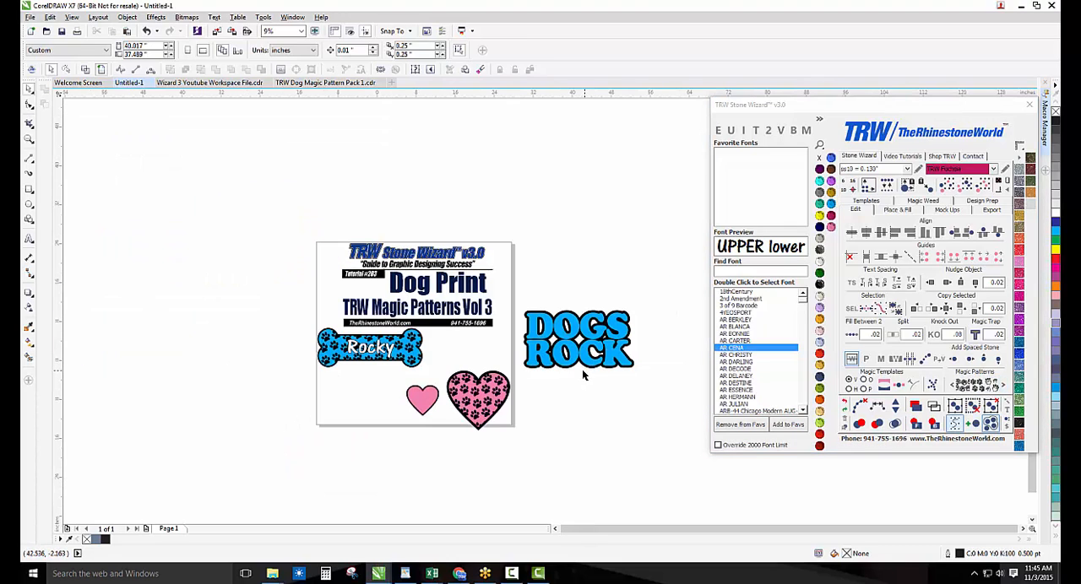
{"action": "scroll", "coordinate": [392, 283], "scroll_direction": "up", "scroll_amount": 2}
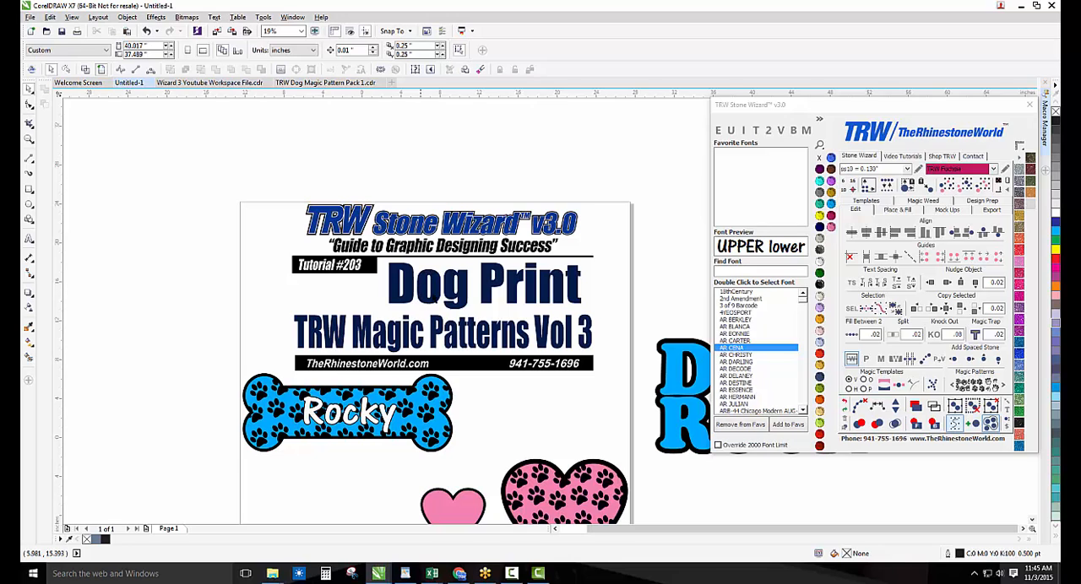
{"action": "scroll", "coordinate": [482, 333], "scroll_direction": "up", "scroll_amount": 2}
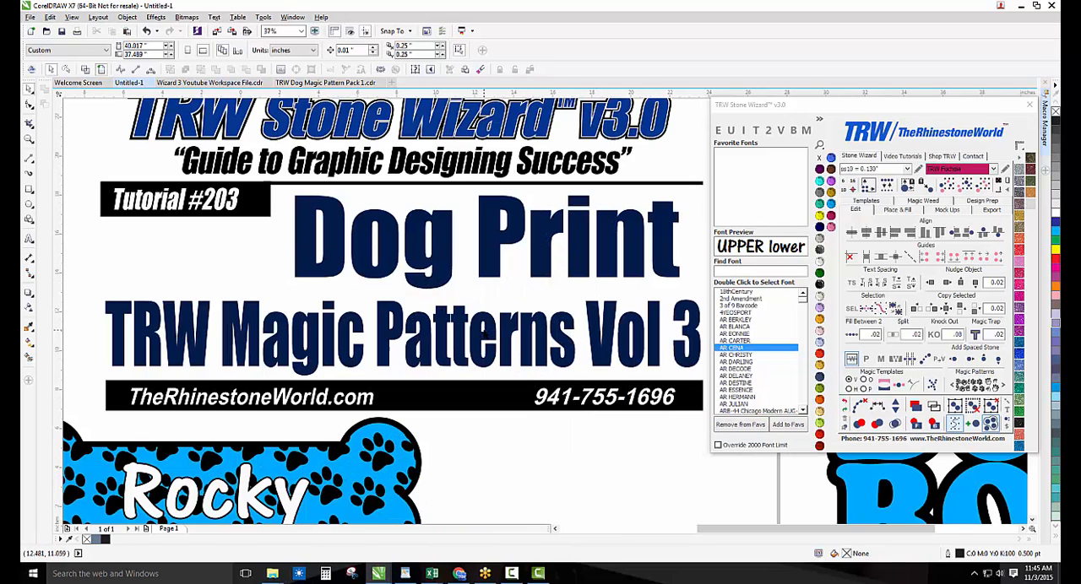